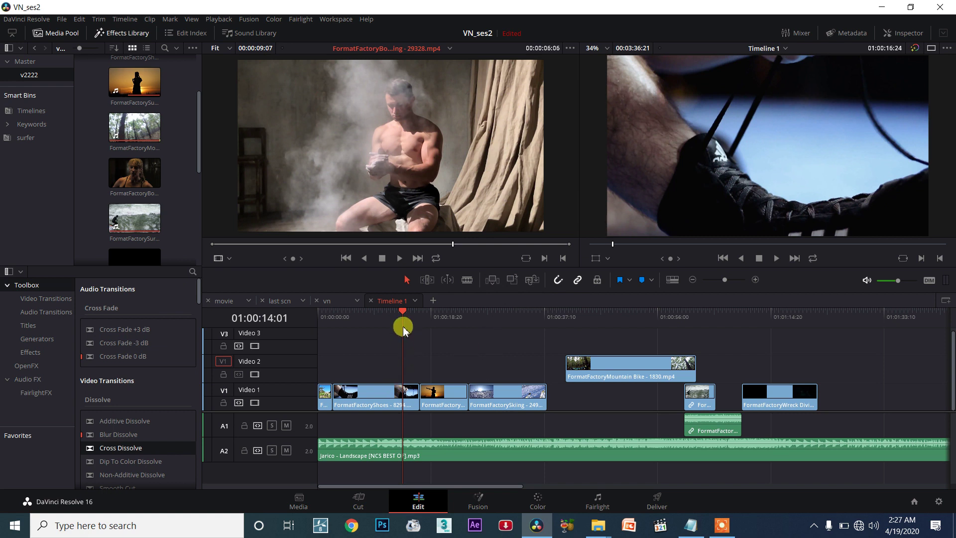
Park the playhead inside the shoes clip near 01:00:14:08.
{"action": "left_click", "coordinate": [694, 151]}
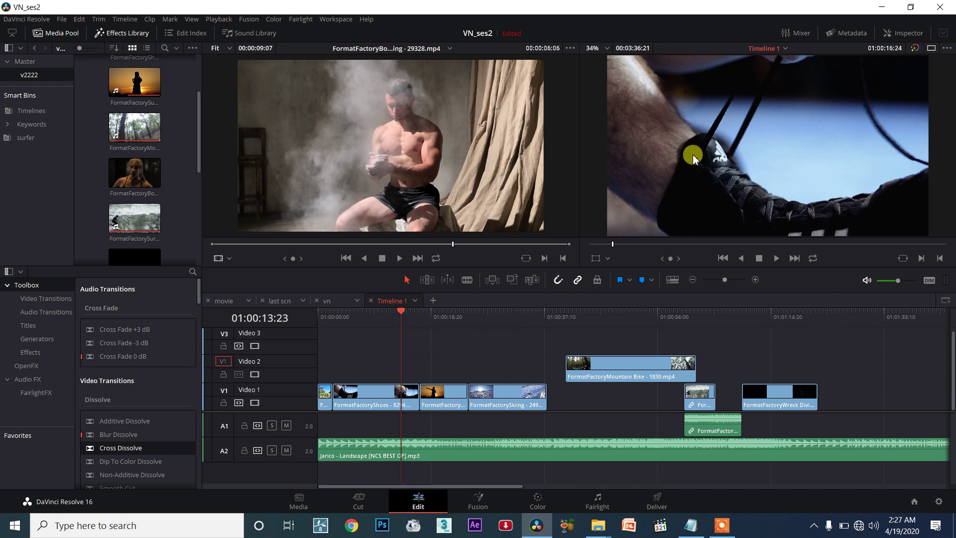
{"action": "left_click", "coordinate": [404, 314]}
{"action": "left_click_drag", "start_coordinate": [407, 318], "coordinate": [405, 317]}
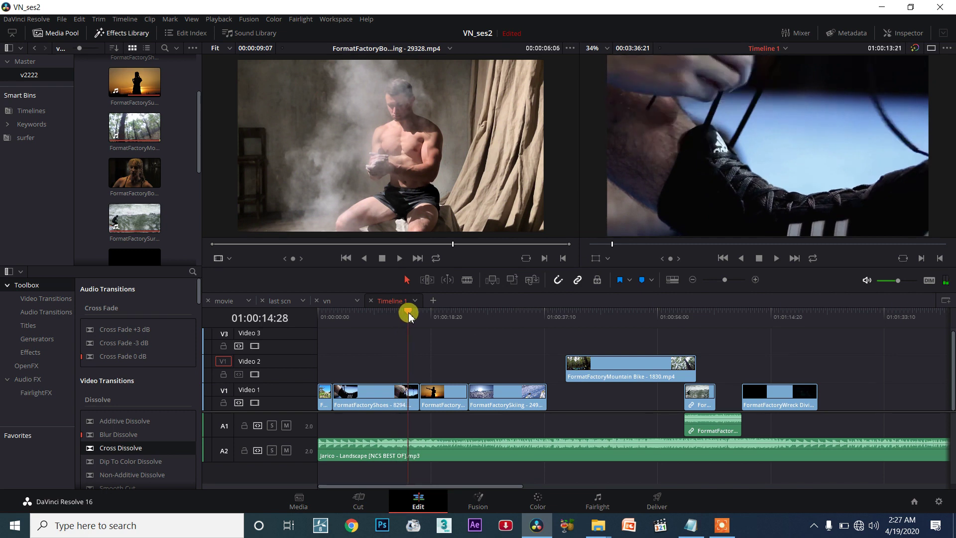
{"action": "left_click_drag", "start_coordinate": [410, 317], "coordinate": [405, 317]}
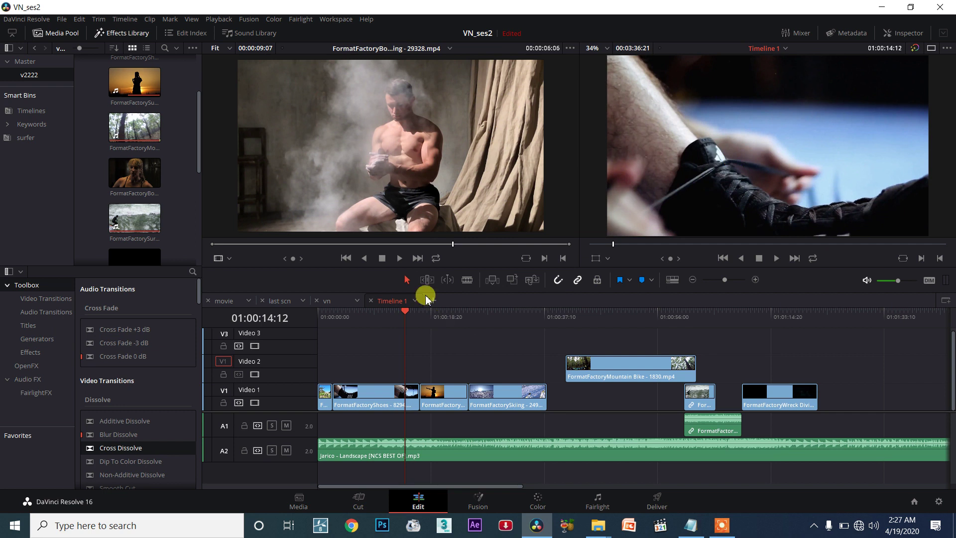
Drop the Bodybuilding clip onto Video 2 above the shoes clip, position it, and trim its end short.
{"action": "left_click_drag", "start_coordinate": [387, 158], "coordinate": [424, 368]}
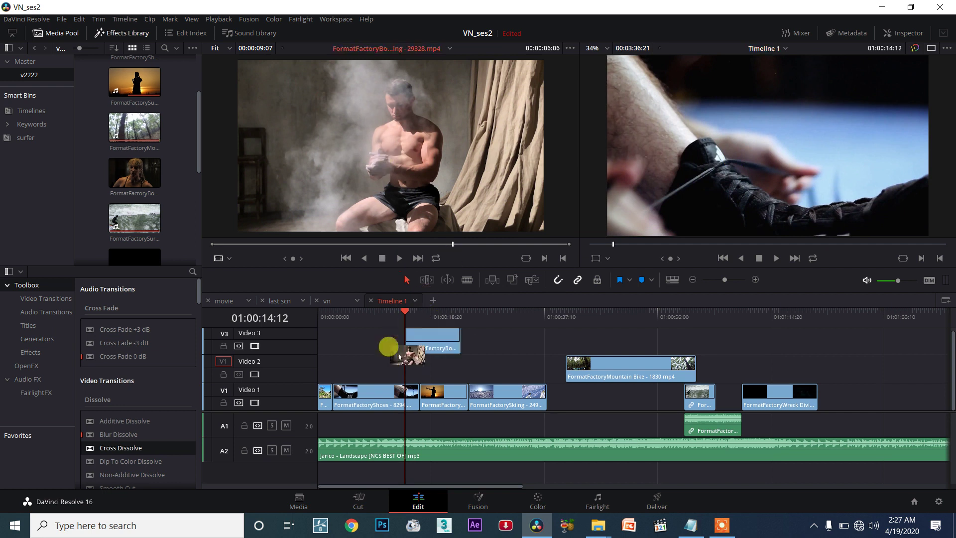
{"action": "left_click", "coordinate": [434, 369]}
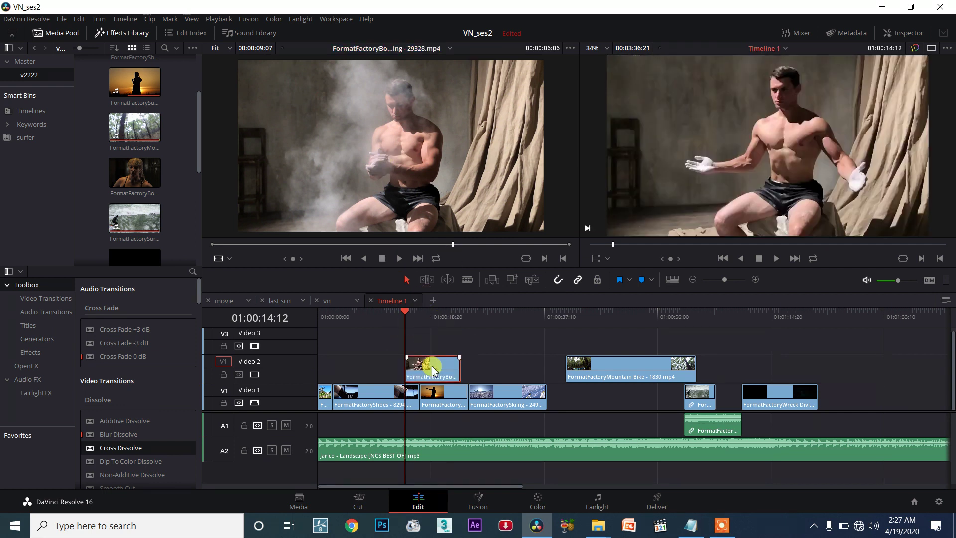
{"action": "left_click_drag", "start_coordinate": [432, 369], "coordinate": [397, 374]}
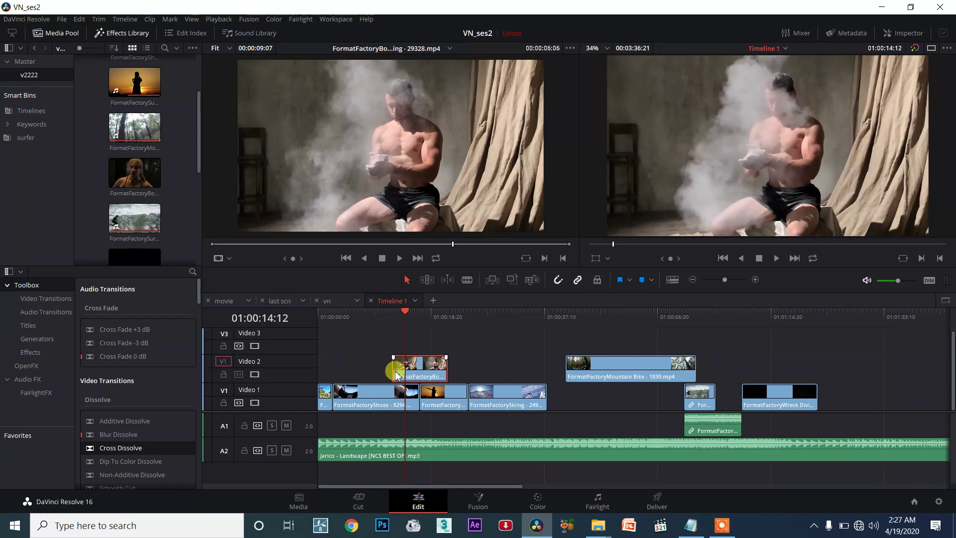
{"action": "scroll", "coordinate": [412, 367], "scroll_direction": "up", "scroll_amount": 1}
{"action": "scroll", "coordinate": [463, 368], "scroll_direction": "up", "scroll_amount": 1}
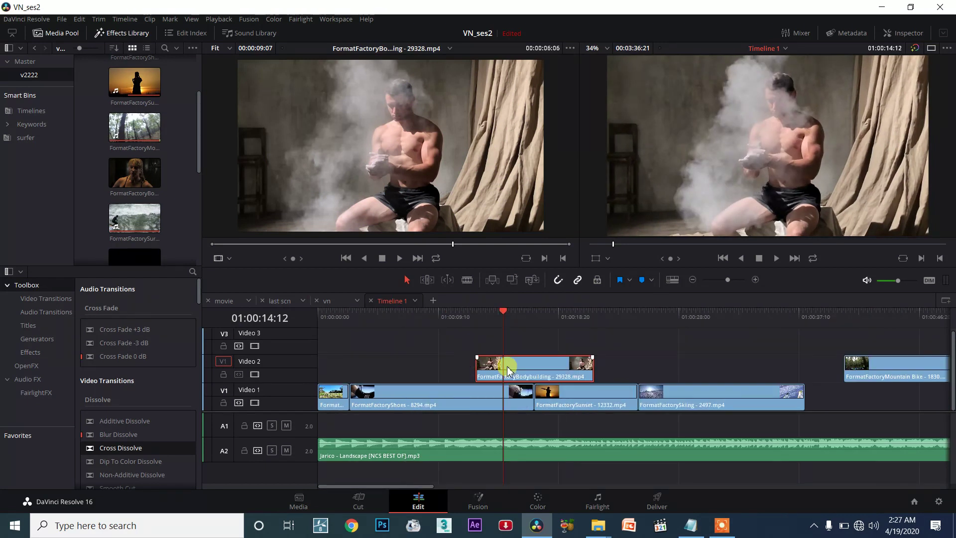
{"action": "left_click_drag", "start_coordinate": [520, 367], "coordinate": [542, 369]}
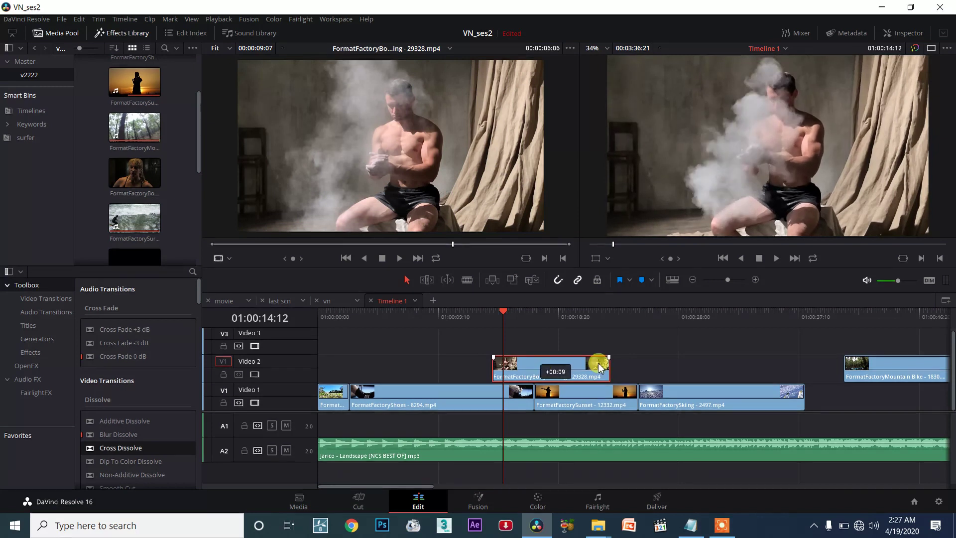
{"action": "mouse_move", "coordinate": [610, 368]}
{"action": "left_mouse_down"}
{"action": "mouse_move", "coordinate": [518, 361]}
{"action": "mouse_move", "coordinate": [520, 327]}
{"action": "mouse_move", "coordinate": [504, 320]}
{"action": "left_mouse_up"}
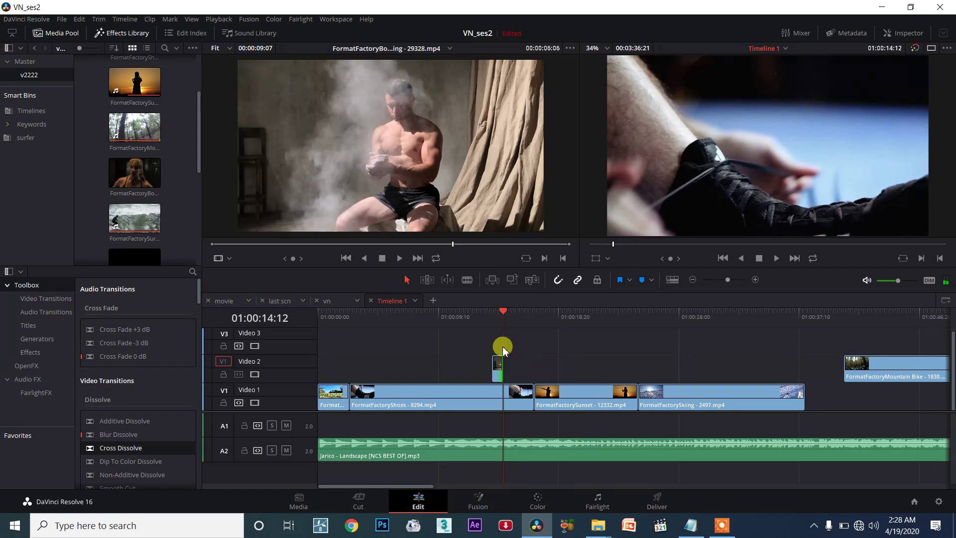
Slide the Bodybuilding piece earlier, play from 01:00:14:00, then slide it later on Video 2.
{"action": "scroll", "coordinate": [499, 369], "scroll_direction": "up", "scroll_amount": 1}
{"action": "scroll", "coordinate": [499, 369], "scroll_direction": "up", "scroll_amount": 1}
{"action": "left_click_drag", "start_coordinate": [610, 367], "coordinate": [554, 371]}
{"action": "left_click", "coordinate": [619, 315]}
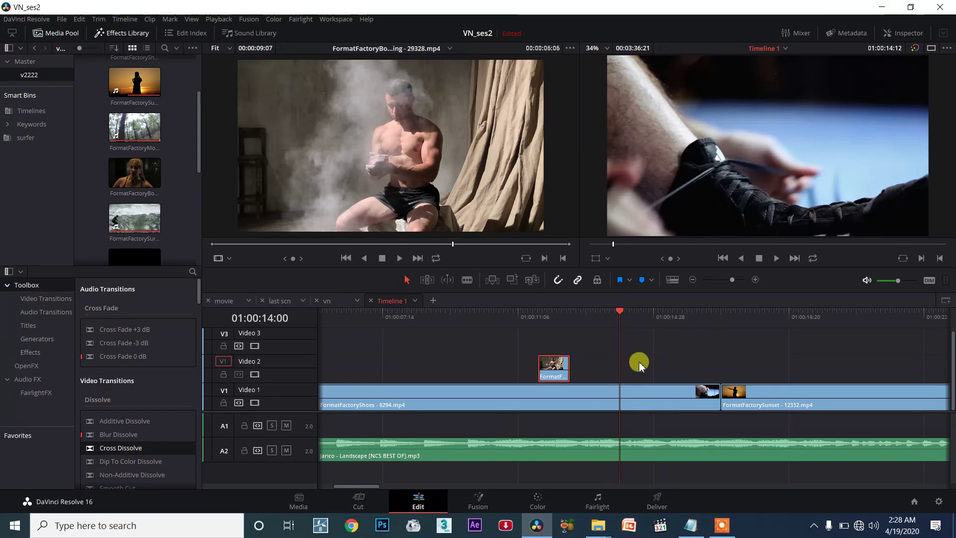
{"action": "key", "text": "space"}
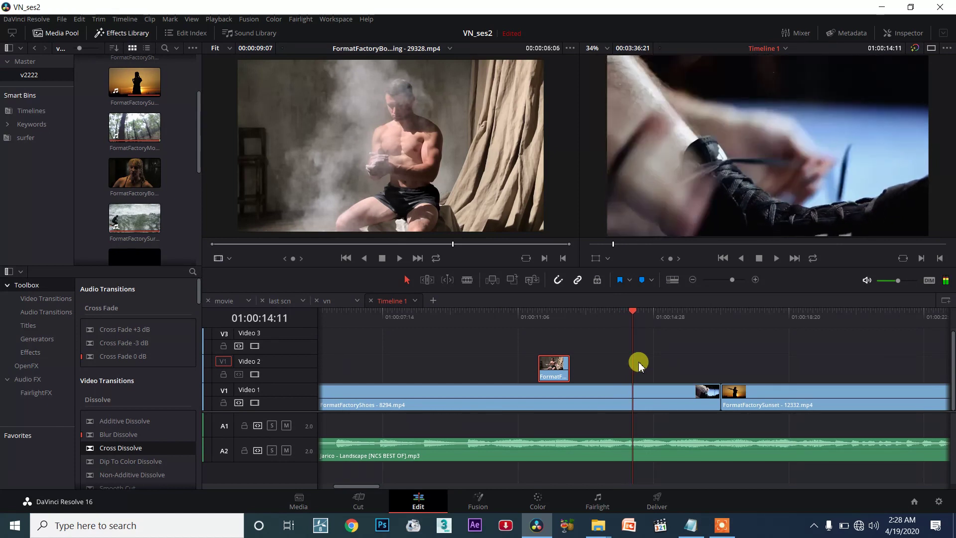
{"action": "key", "text": "j"}
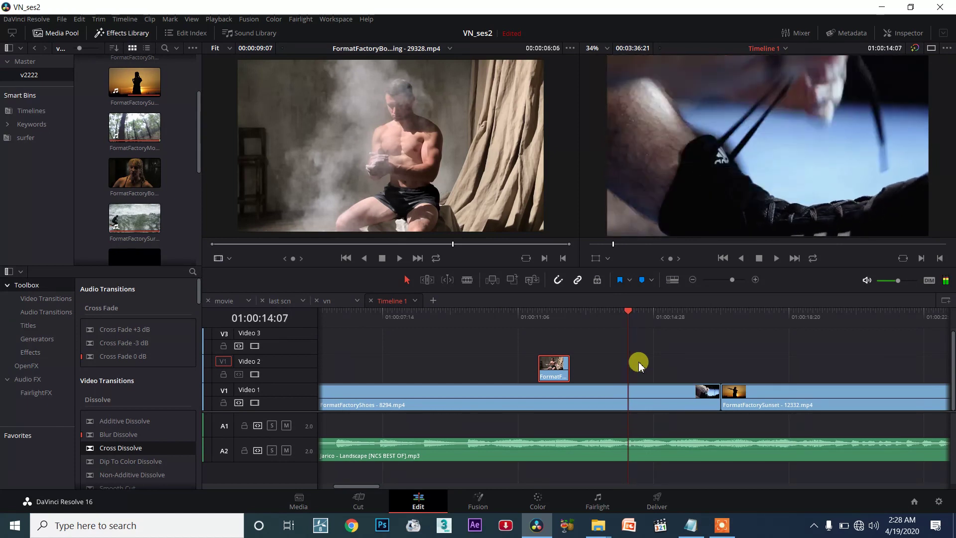
{"action": "left_click", "coordinate": [549, 378]}
{"action": "left_click_drag", "start_coordinate": [551, 376], "coordinate": [602, 317]}
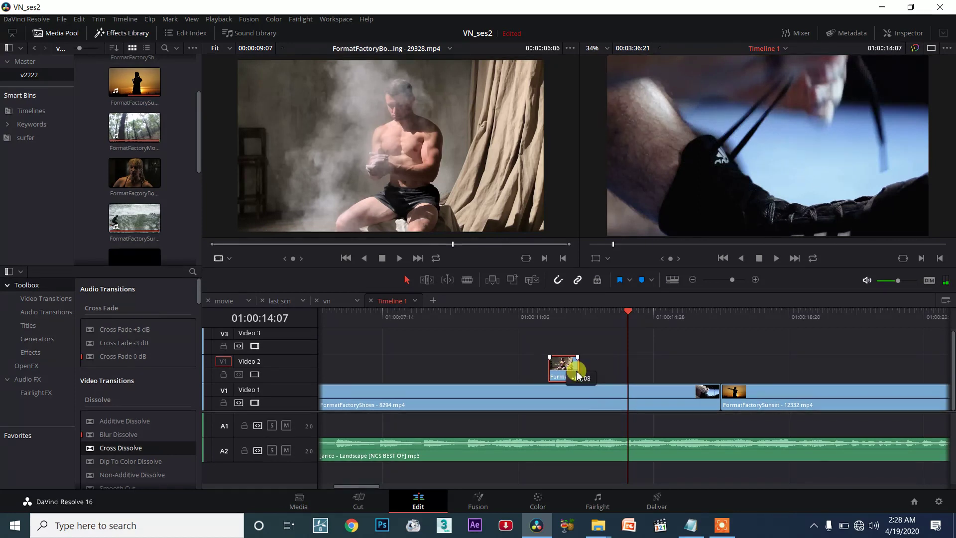
Review the overlap between 01:00:13:11 and 01:00:14:07, parking the playhead at 01:00:13:03.
{"action": "left_click", "coordinate": [581, 309]}
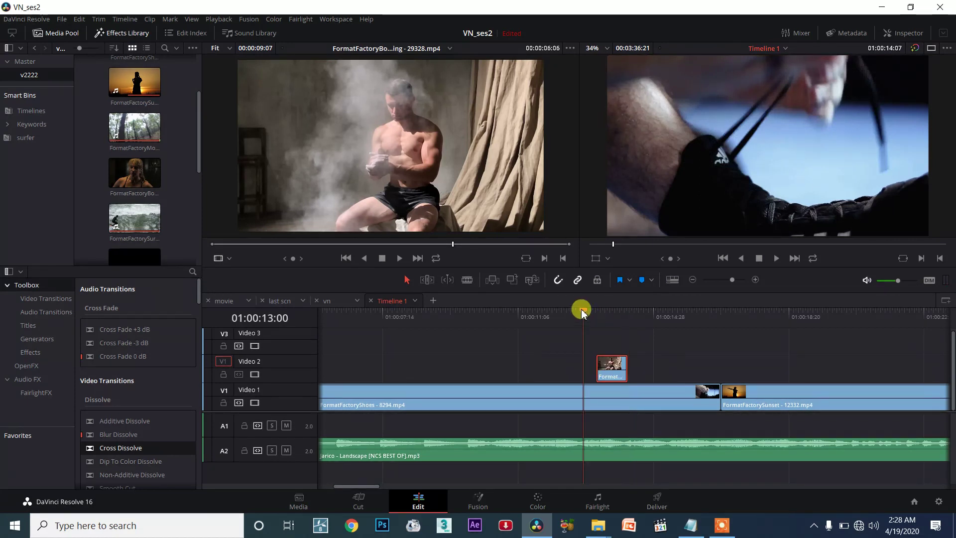
{"action": "left_click", "coordinate": [776, 258]}
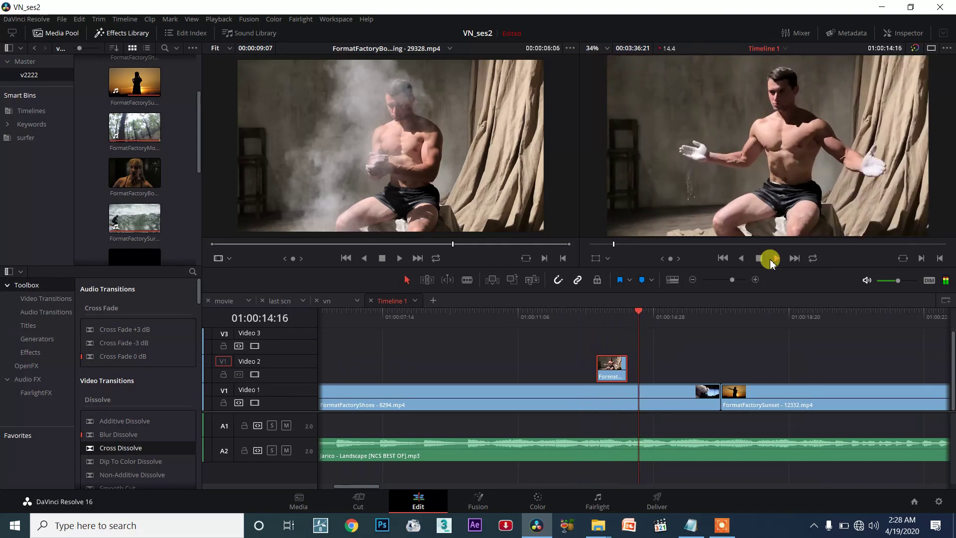
{"action": "left_click_drag", "start_coordinate": [604, 313], "coordinate": [602, 314]}
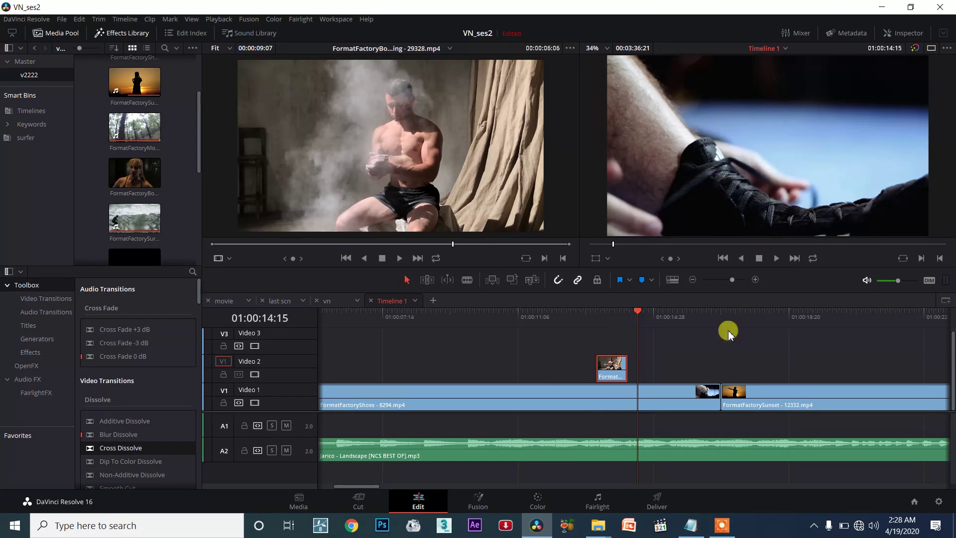
{"action": "left_click", "coordinate": [635, 315]}
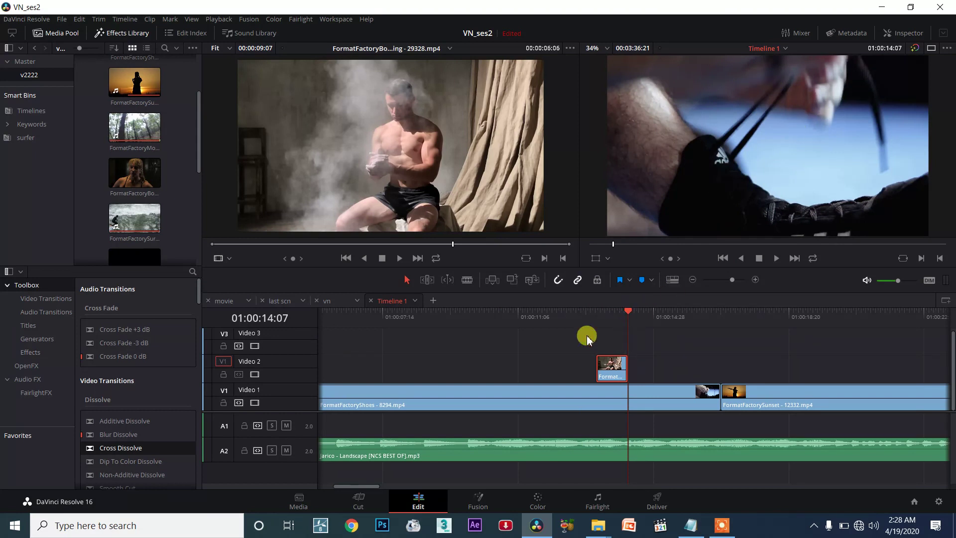
{"action": "left_click_drag", "start_coordinate": [622, 312], "coordinate": [591, 306]}
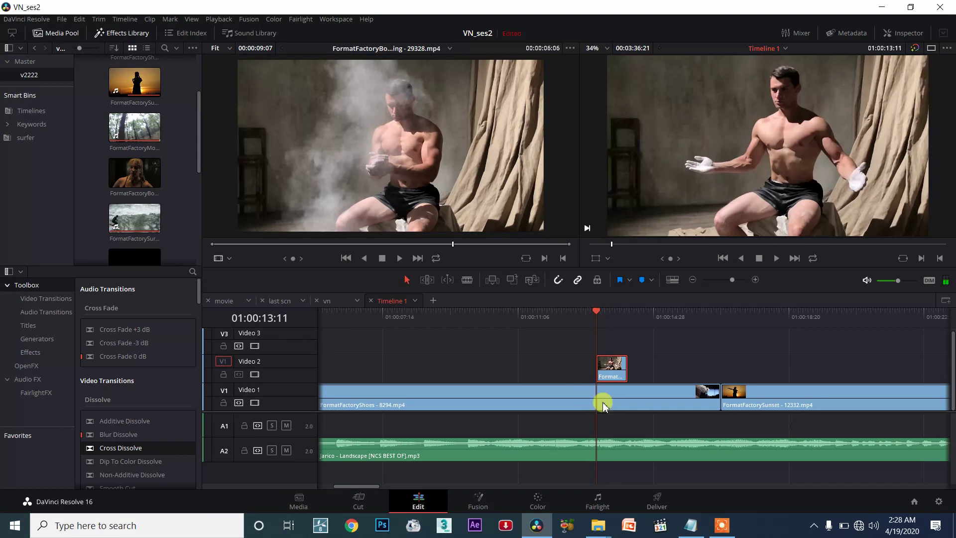
{"action": "left_click", "coordinate": [586, 314]}
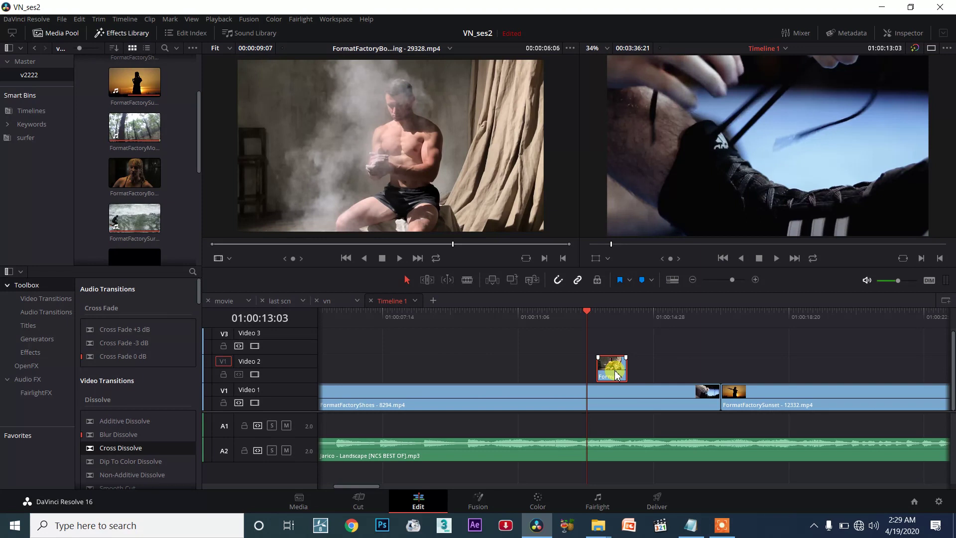
Move the Bodybuilding piece down from Video 2 onto Video 1.
{"action": "left_click_drag", "start_coordinate": [615, 374], "coordinate": [604, 386]}
{"action": "scroll", "coordinate": [605, 372], "scroll_direction": "down", "scroll_amount": 3}
{"action": "scroll", "coordinate": [606, 366], "scroll_direction": "down", "scroll_amount": 2}
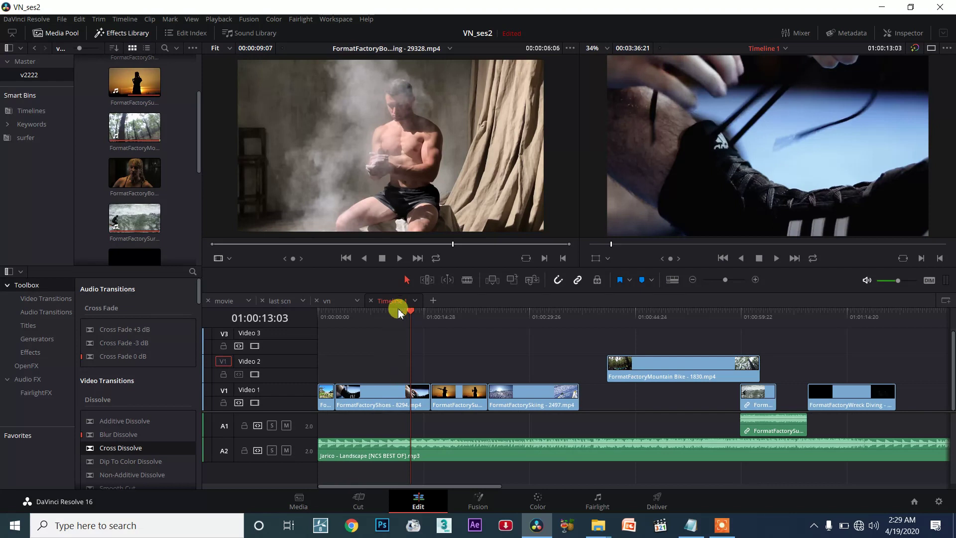
{"action": "left_click_drag", "start_coordinate": [398, 311], "coordinate": [398, 312]}
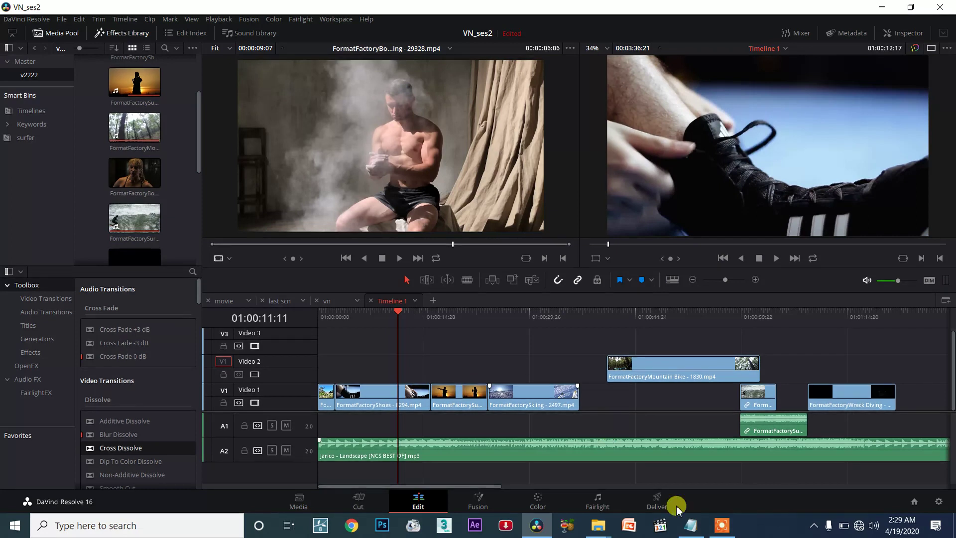
{"action": "left_click", "coordinate": [696, 535]}
{"action": "left_click", "coordinate": [513, 219]}
{"action": "left_click", "coordinate": [656, 199]}
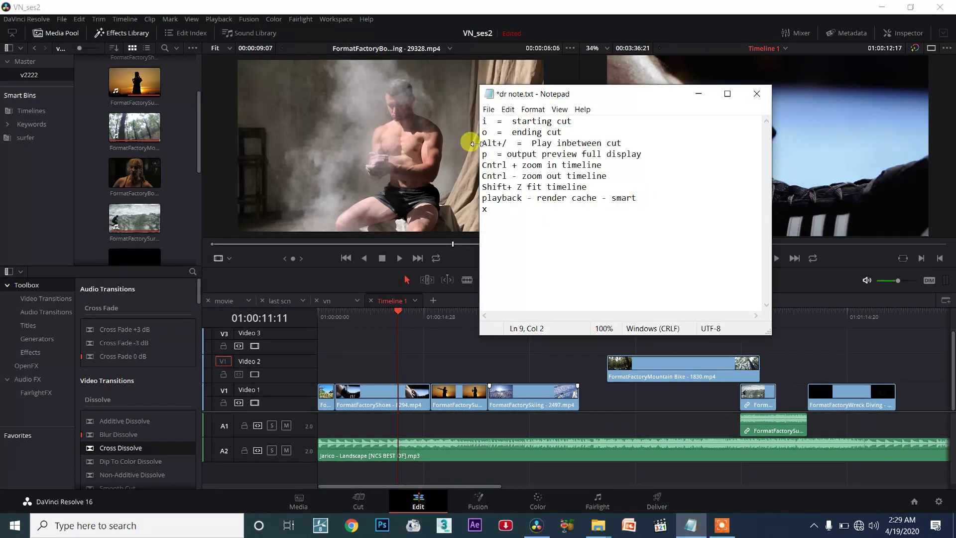
Back in the editor, mark in/out around the shoes clip with X and scrub through it.
{"action": "left_click", "coordinate": [703, 95]}
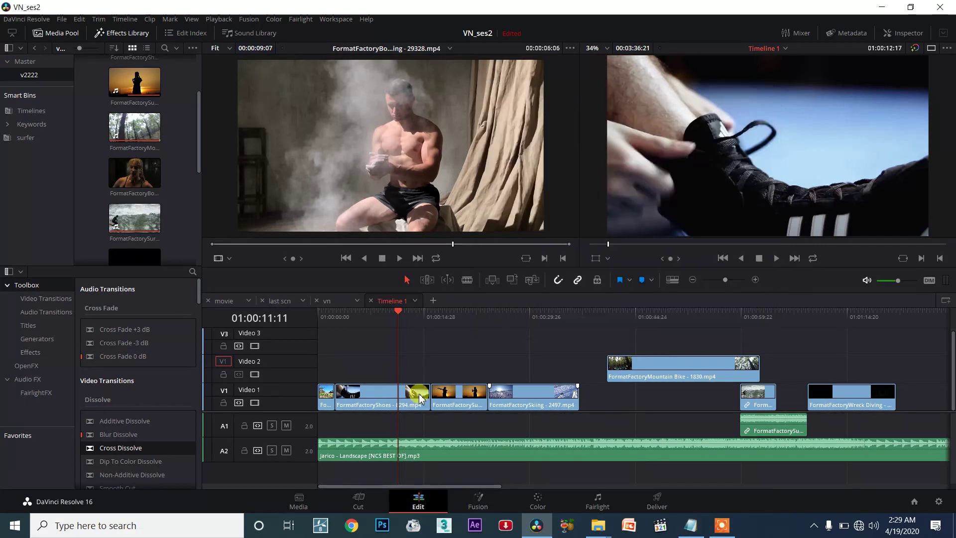
{"action": "key", "text": "x"}
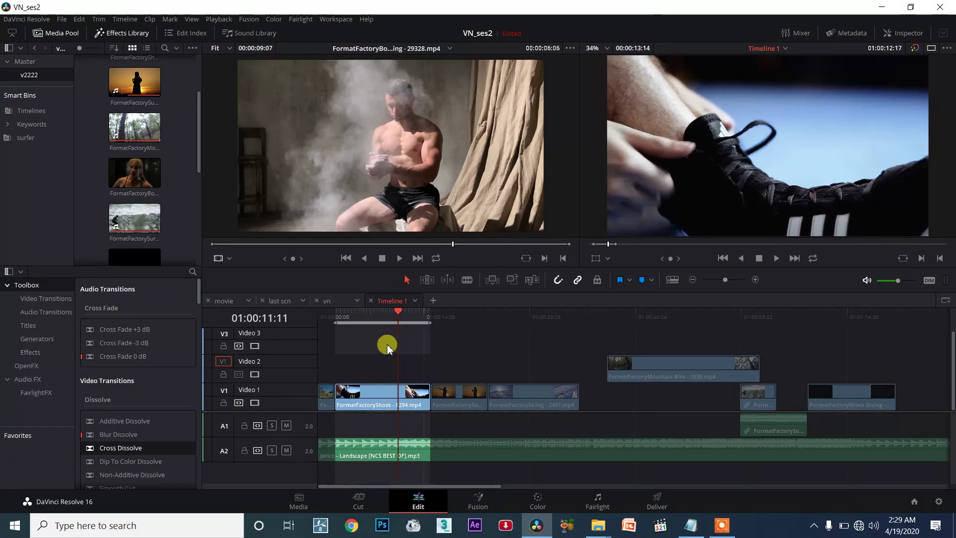
{"action": "scroll", "coordinate": [387, 347], "scroll_direction": "up", "scroll_amount": 3}
{"action": "scroll", "coordinate": [378, 346], "scroll_direction": "down", "scroll_amount": 3}
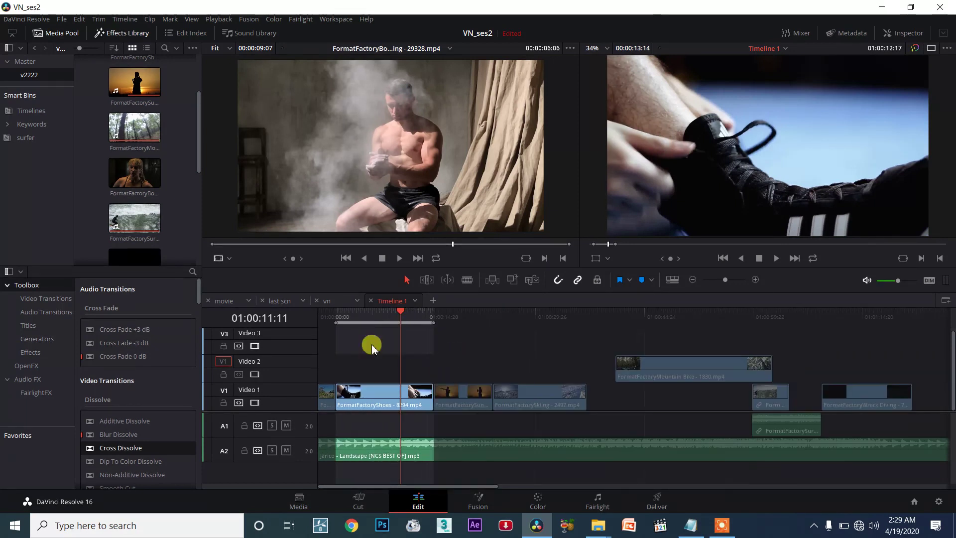
{"action": "scroll", "coordinate": [393, 354], "scroll_direction": "up", "scroll_amount": 3}
{"action": "scroll", "coordinate": [415, 360], "scroll_direction": "up", "scroll_amount": 2}
{"action": "scroll", "coordinate": [545, 361], "scroll_direction": "down", "scroll_amount": 2}
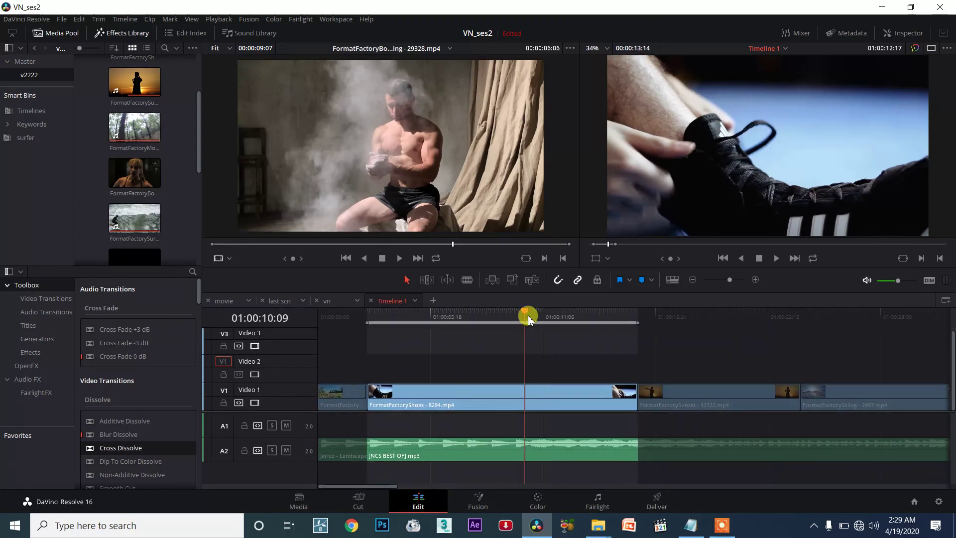
{"action": "mouse_move", "coordinate": [532, 317]}
{"action": "left_mouse_down"}
{"action": "mouse_move", "coordinate": [587, 311]}
{"action": "mouse_move", "coordinate": [576, 321]}
{"action": "mouse_move", "coordinate": [474, 317]}
{"action": "left_mouse_up"}
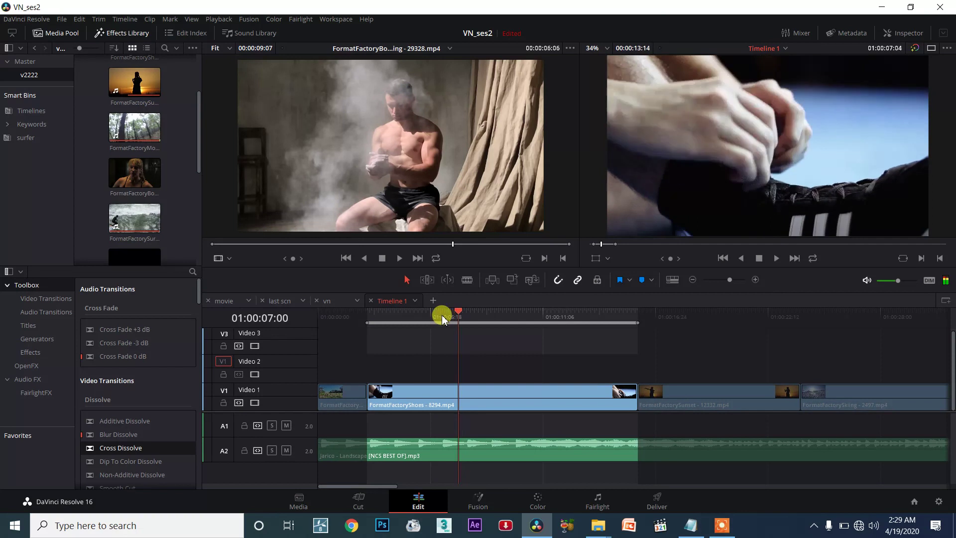
{"action": "mouse_move", "coordinate": [474, 317]}
{"action": "left_mouse_down"}
{"action": "mouse_move", "coordinate": [426, 318]}
{"action": "mouse_move", "coordinate": [617, 320]}
{"action": "mouse_move", "coordinate": [594, 320]}
{"action": "mouse_move", "coordinate": [605, 321]}
{"action": "left_mouse_up"}
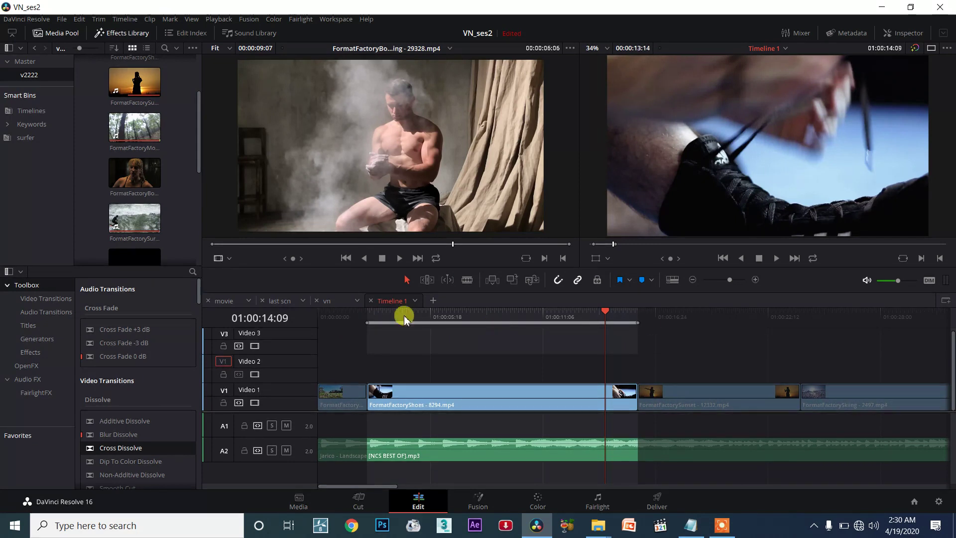
Clear the in/out range with Alt+X, re-mark it with X, and clear it again.
{"action": "key", "text": "alt+x"}
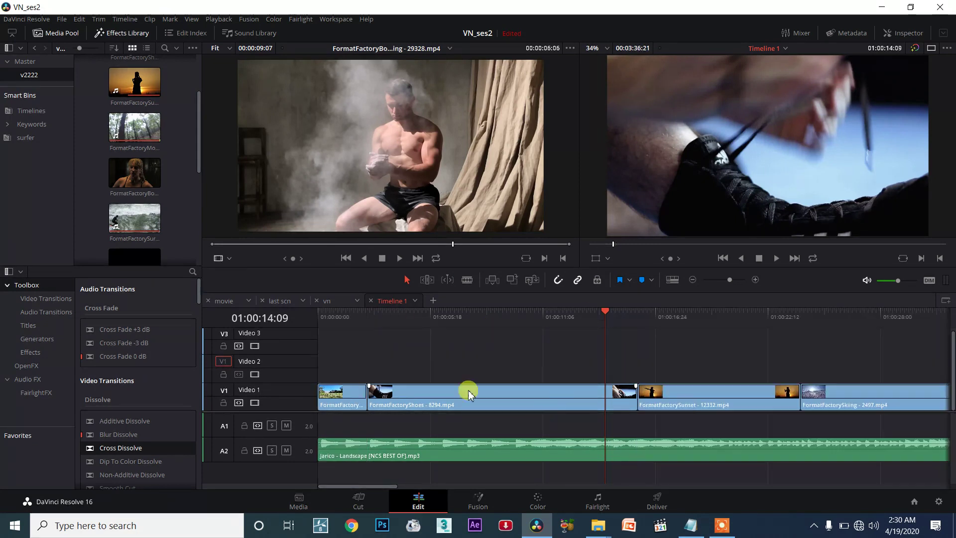
{"action": "key", "text": "x"}
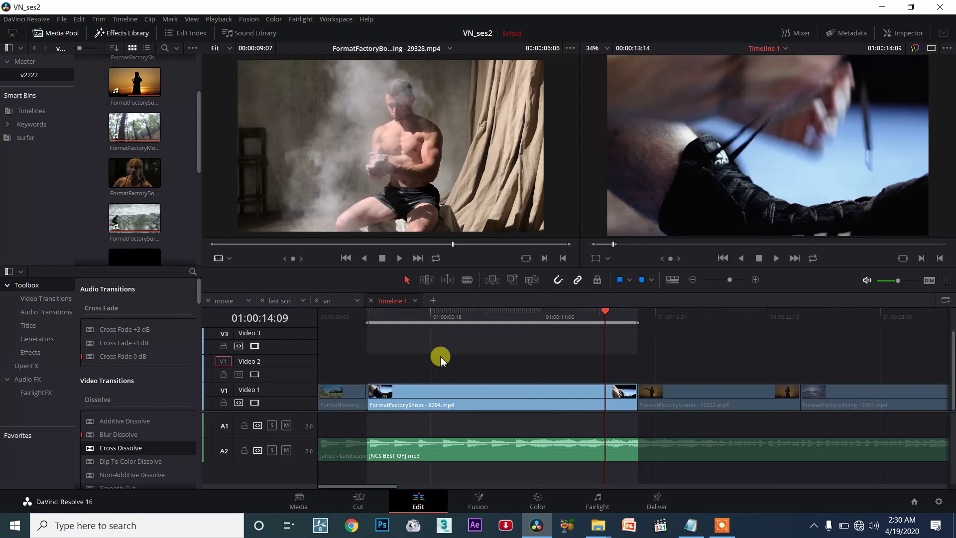
{"action": "key", "text": "alt+x"}
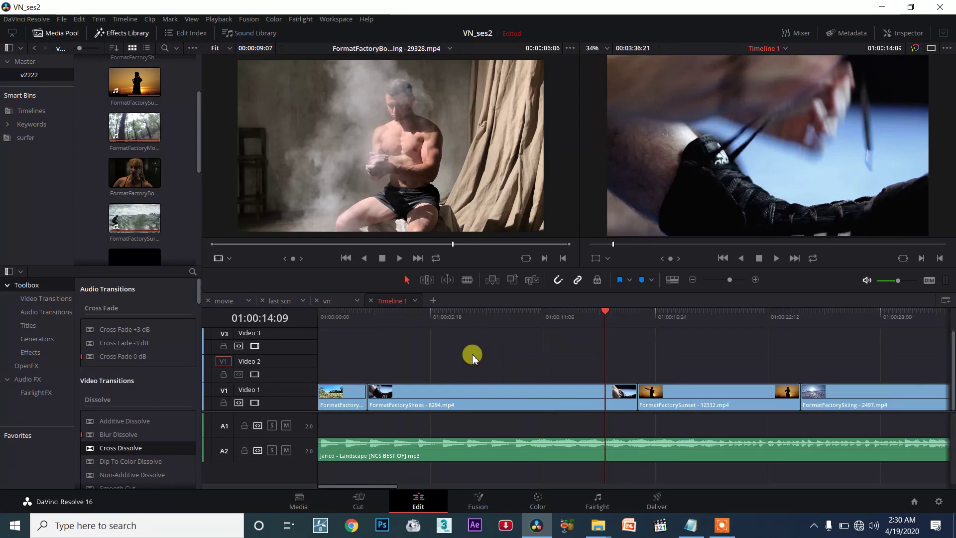
Add the 'x' and 'alt + x' shortcut lines to the Notepad notes, then minimize them.
{"action": "key", "text": "alt+Tab"}
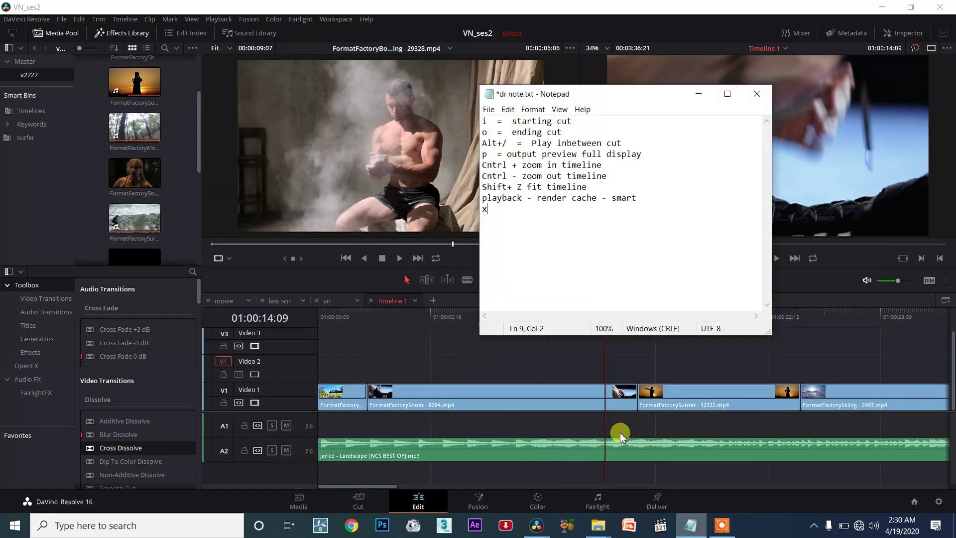
{"action": "type", "text": "x "}
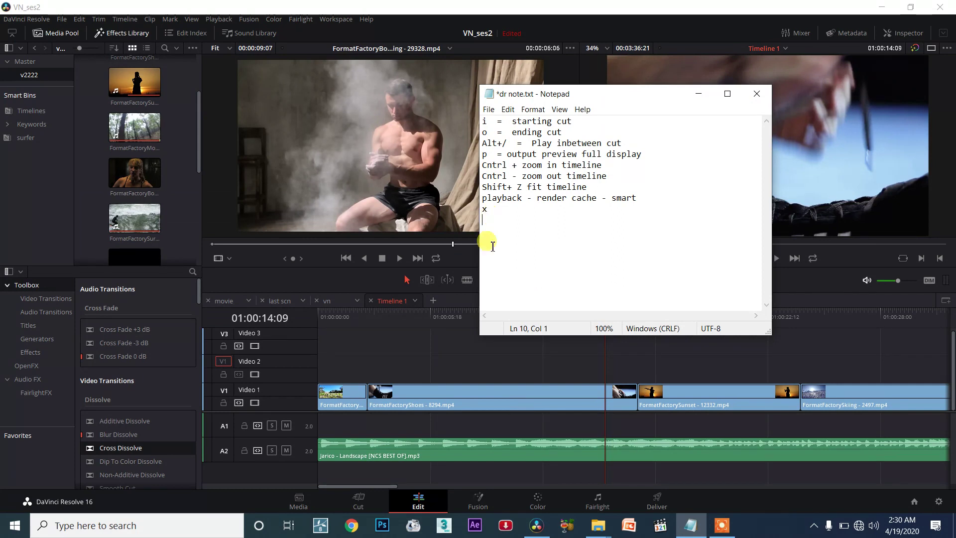
{"action": "type", "text": "al"}
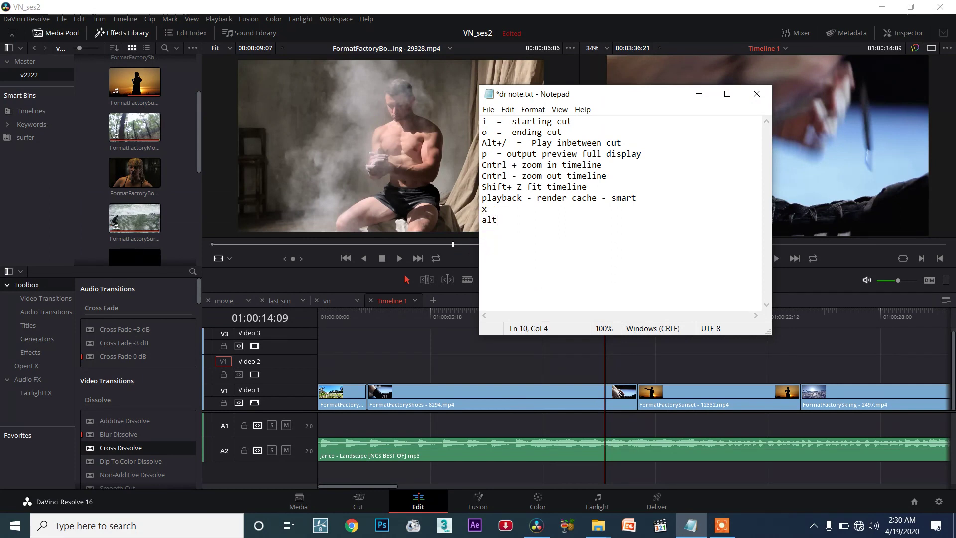
{"action": "type", "text": "t + x"}
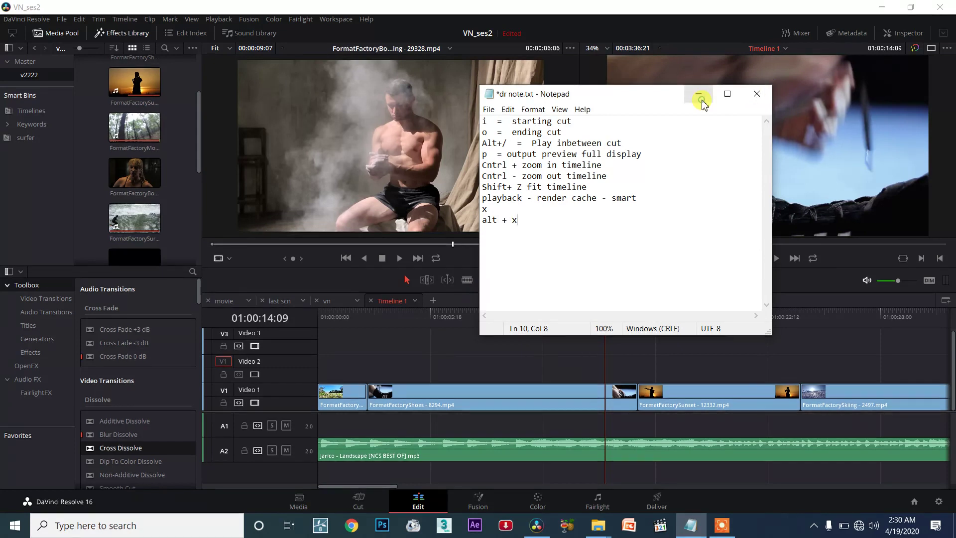
{"action": "left_click", "coordinate": [699, 97]}
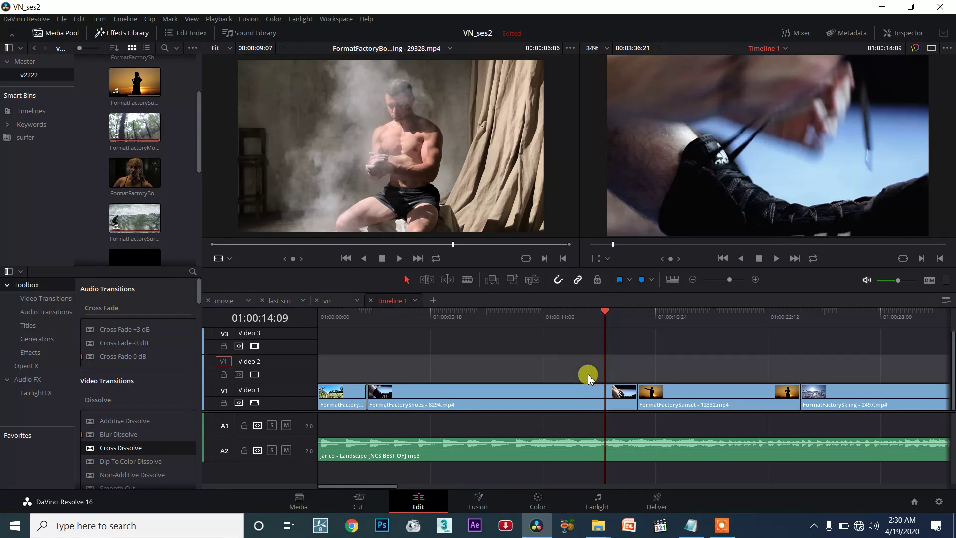
Mark the Shoes clip's extent with X and move the range end to the playhead.
{"action": "key", "text": "x"}
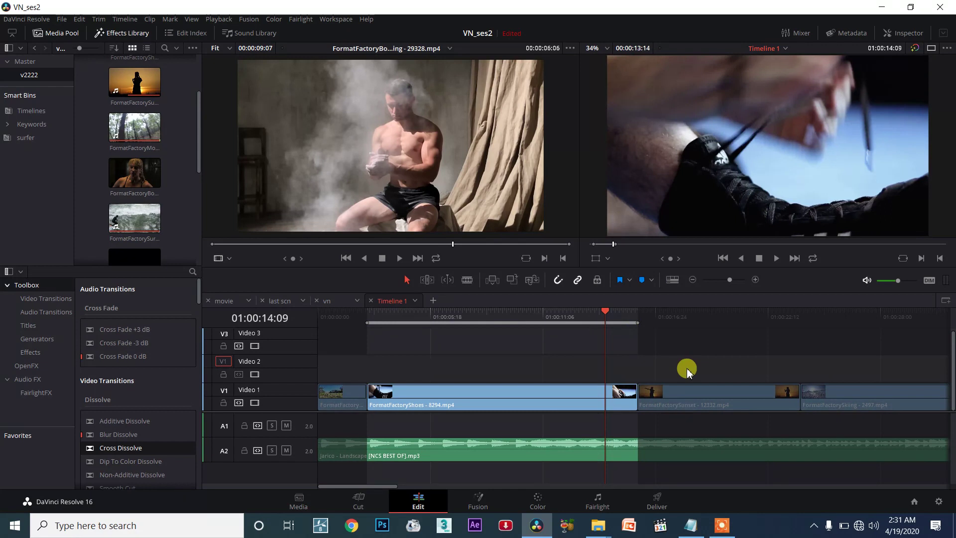
{"action": "key", "text": "shift+bracketright"}
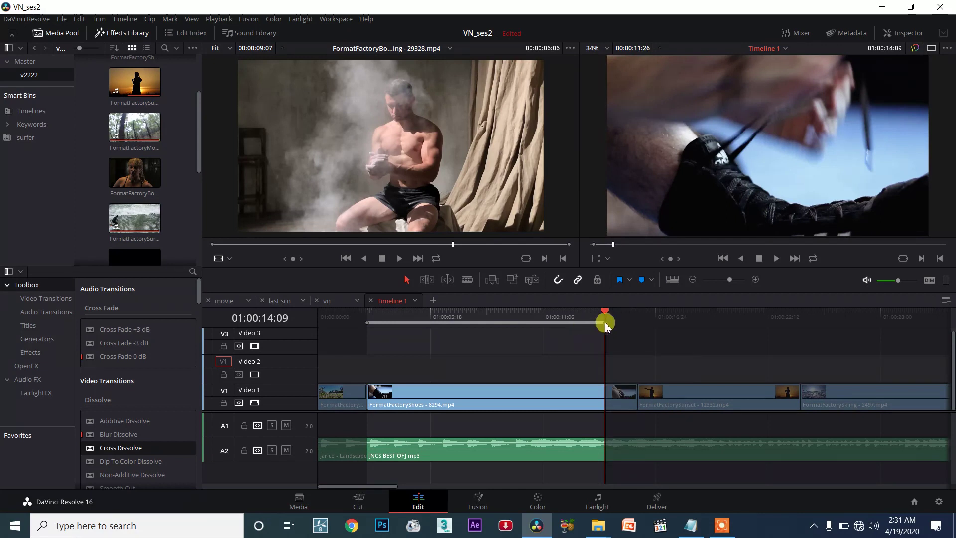
{"action": "left_click_drag", "start_coordinate": [604, 315], "coordinate": [569, 309]}
Start the range at 01:00:12:29, confirm its end at 01:00:14:09, and activate the bodybuilder source.
{"action": "left_click", "coordinate": [566, 397]}
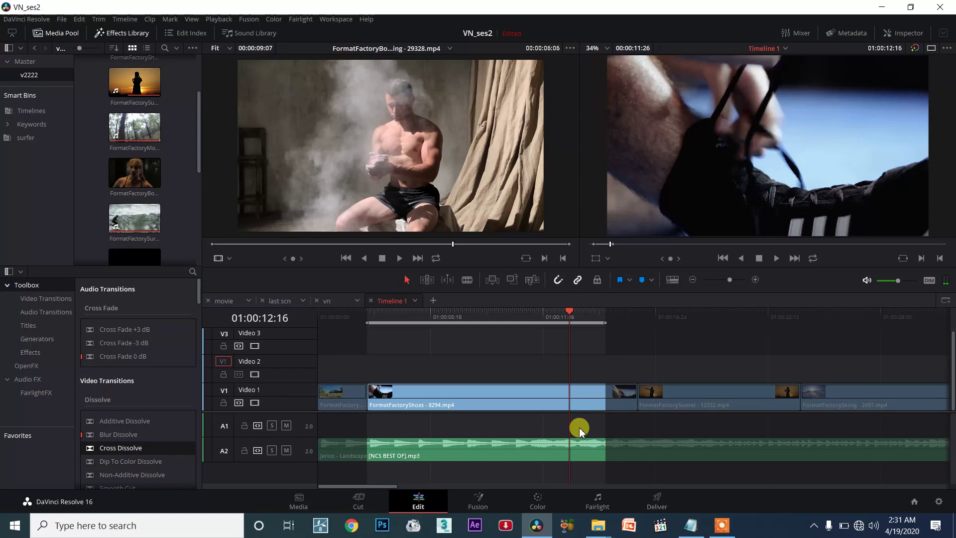
{"action": "left_click", "coordinate": [578, 314]}
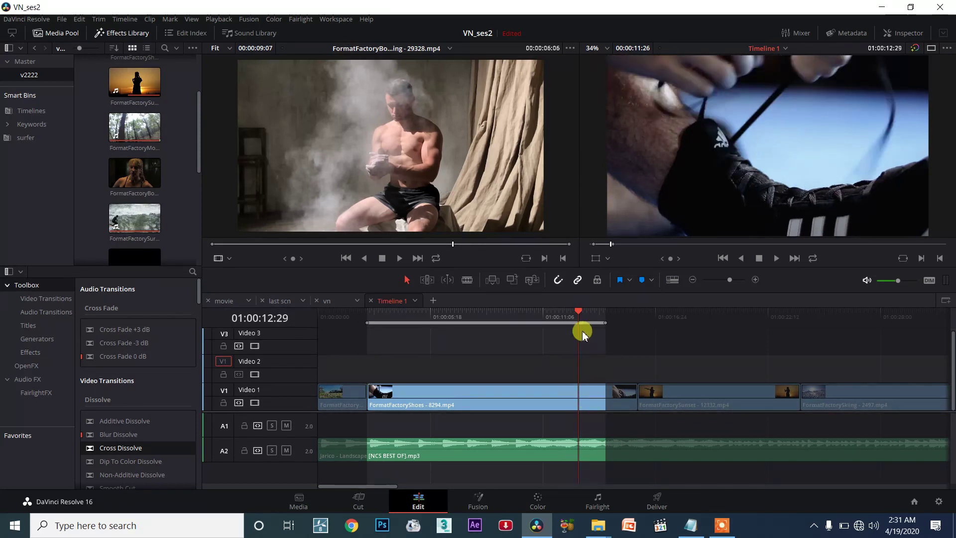
{"action": "key", "text": "ctrl+b"}
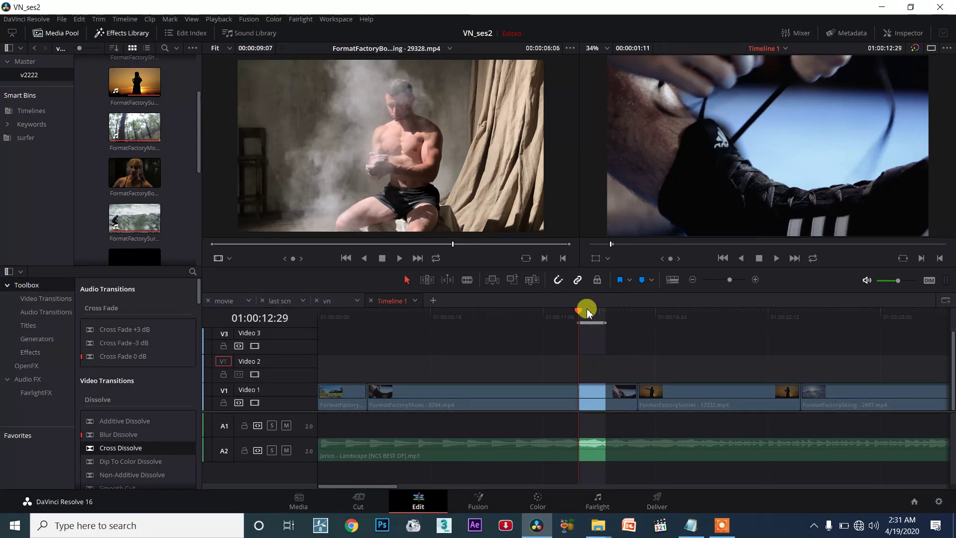
{"action": "left_click_drag", "start_coordinate": [587, 315], "coordinate": [612, 313]}
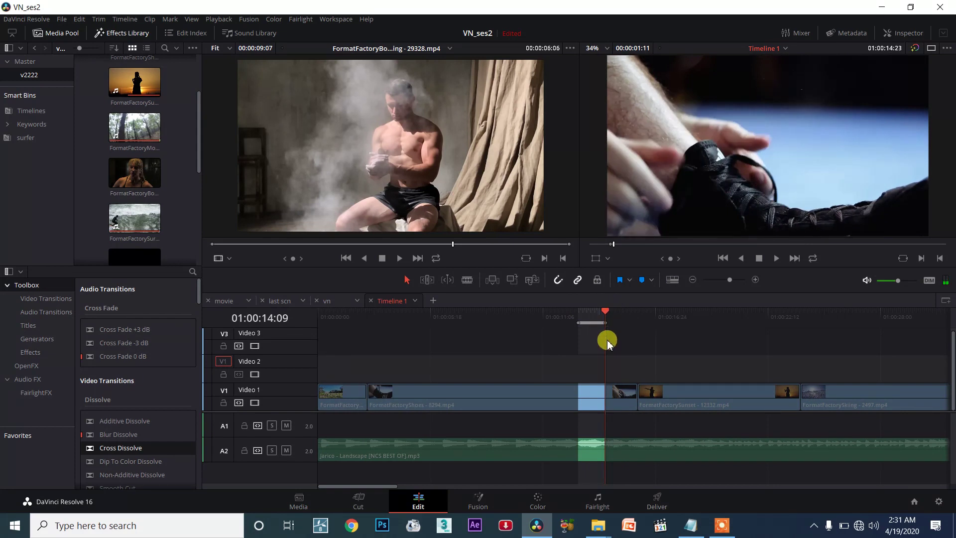
{"action": "key", "text": "Right"}
{"action": "key", "text": "Right"}
{"action": "key", "text": "Right"}
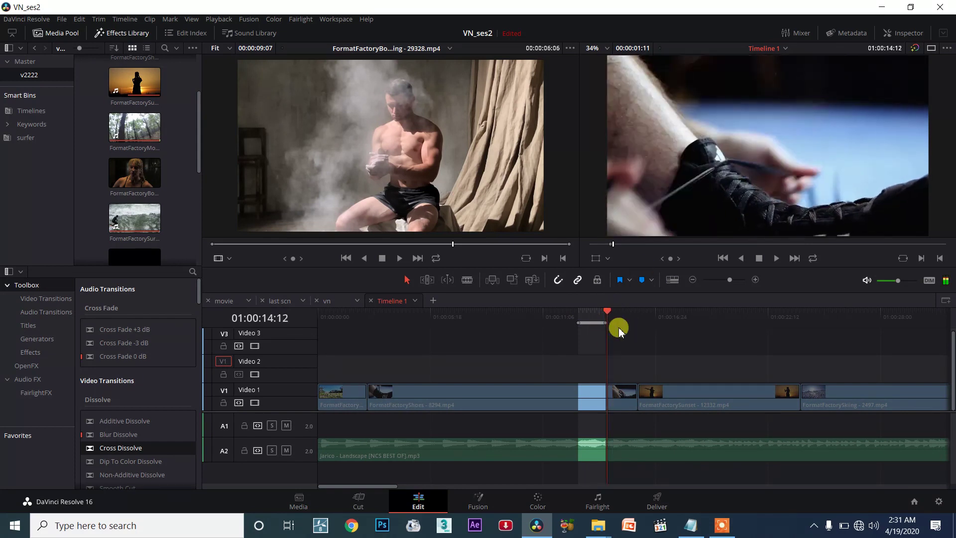
{"action": "left_click", "coordinate": [610, 312]}
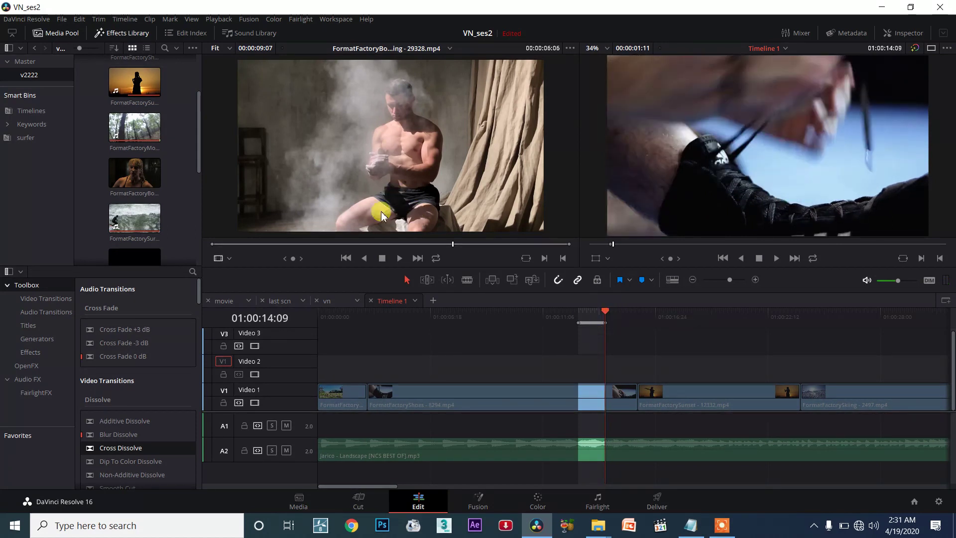
{"action": "left_click", "coordinate": [358, 242]}
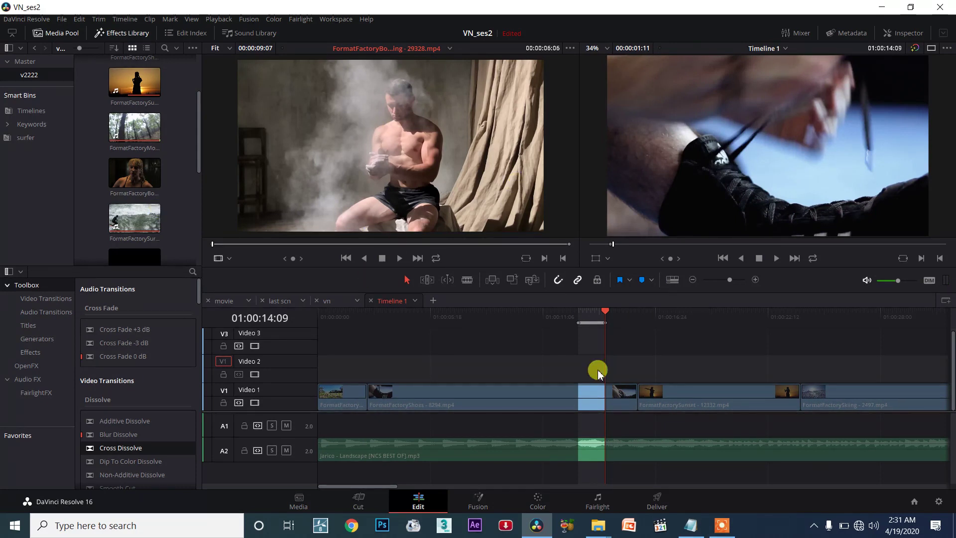
Play the bodybuilder source clip and set its out point at 00:00:02:17.
{"action": "left_click", "coordinate": [400, 258]}
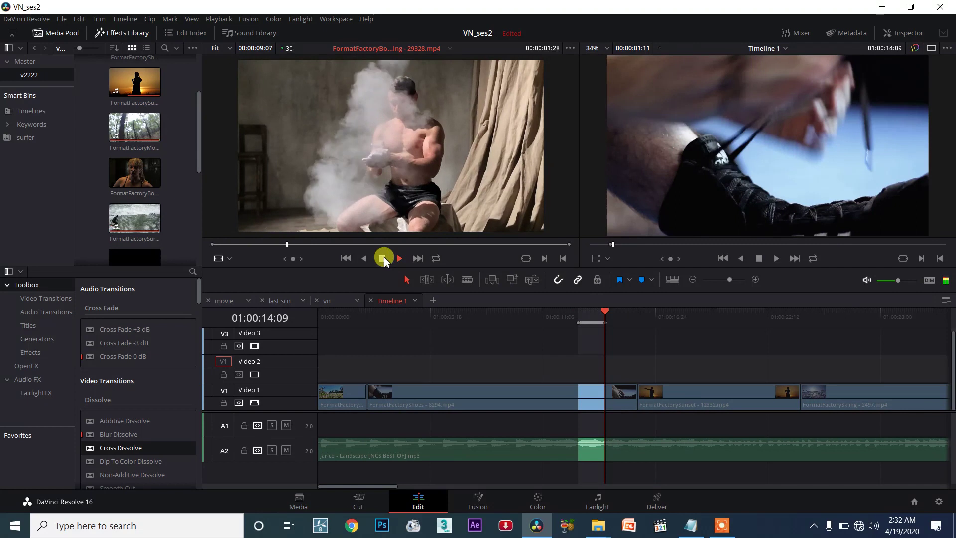
{"action": "left_click", "coordinate": [384, 259]}
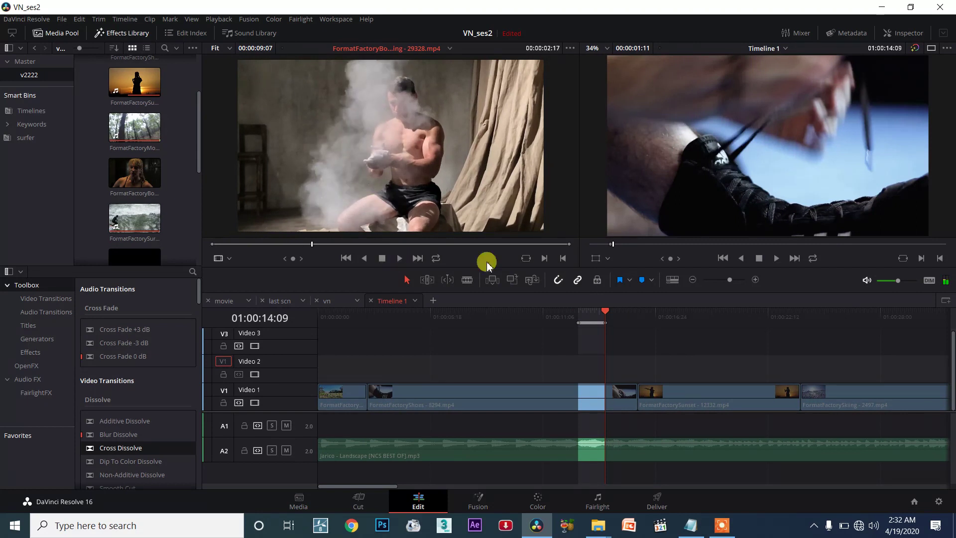
{"action": "left_click", "coordinate": [563, 257]}
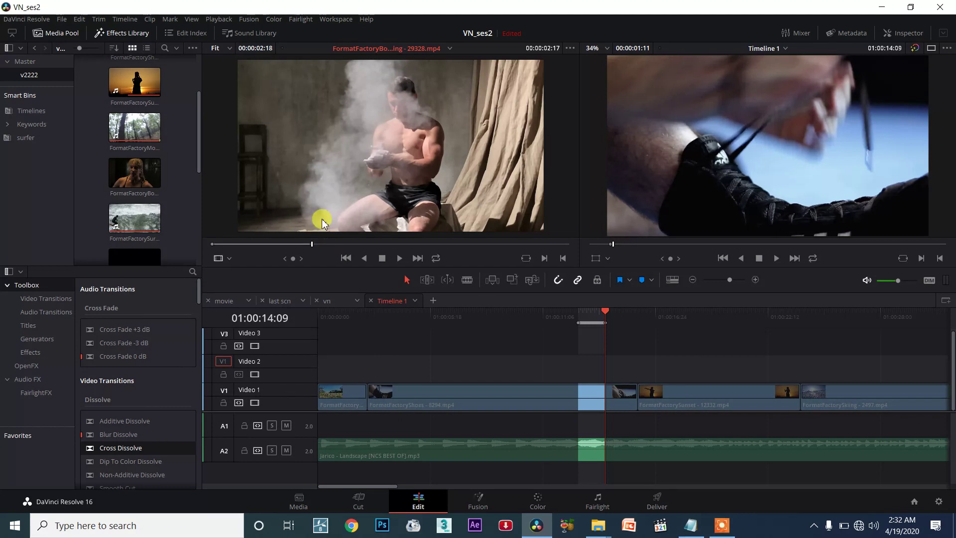
{"action": "left_click", "coordinate": [514, 279]}
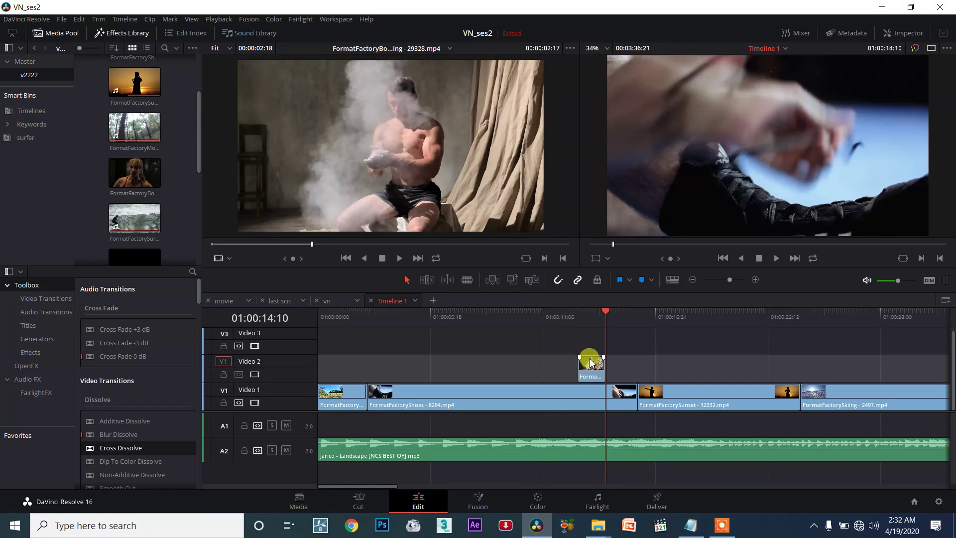
{"action": "key", "text": "ctrl+z"}
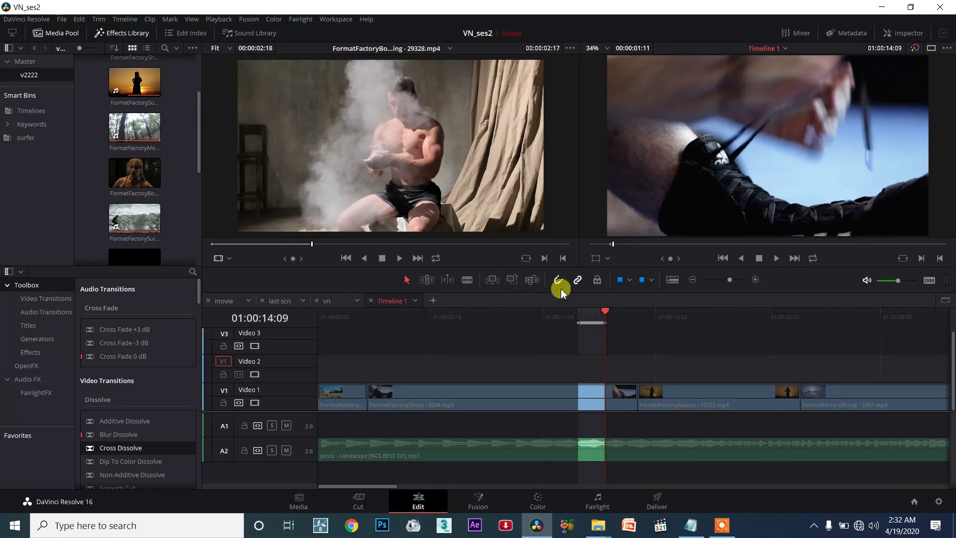
{"action": "left_click", "coordinate": [514, 284]}
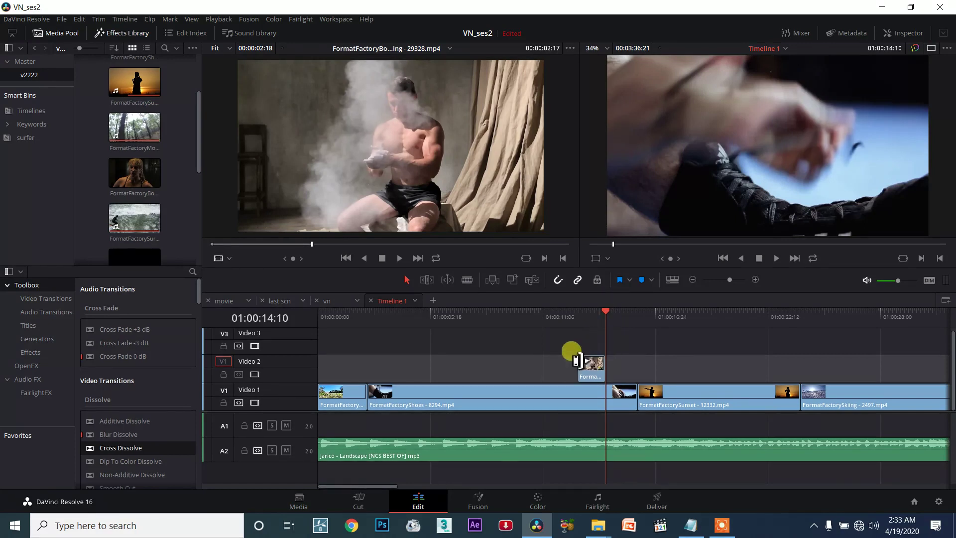
{"action": "left_click_drag", "start_coordinate": [595, 313], "coordinate": [585, 312]}
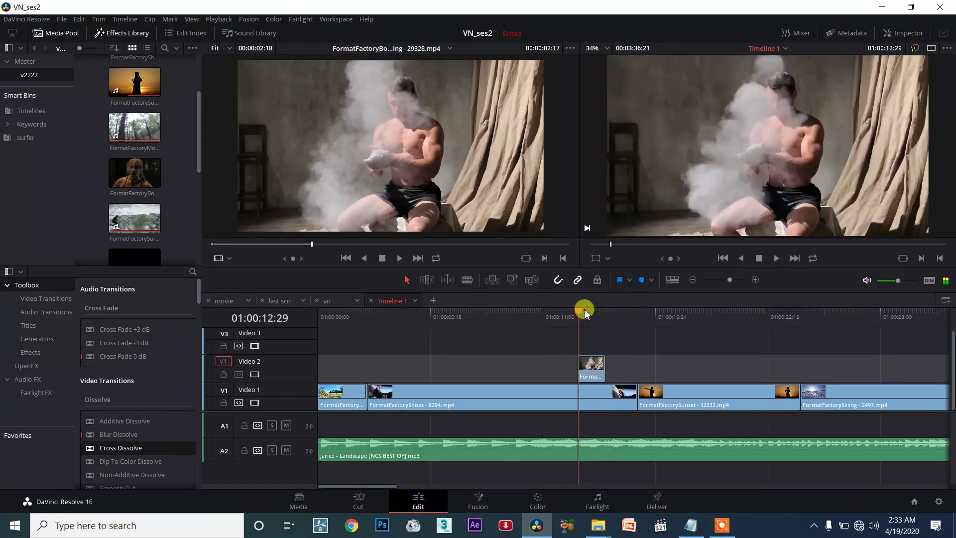
{"action": "left_click", "coordinate": [565, 311]}
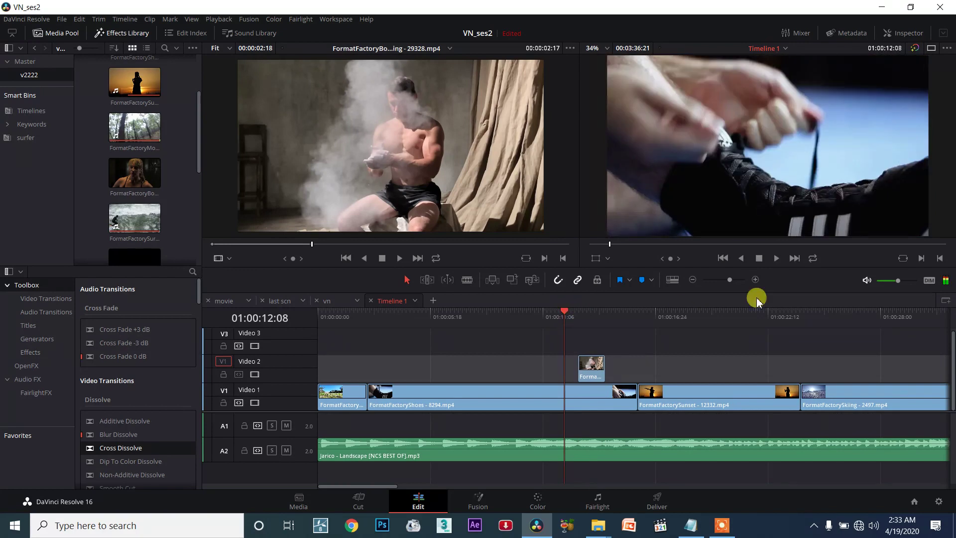
{"action": "left_click", "coordinate": [771, 260]}
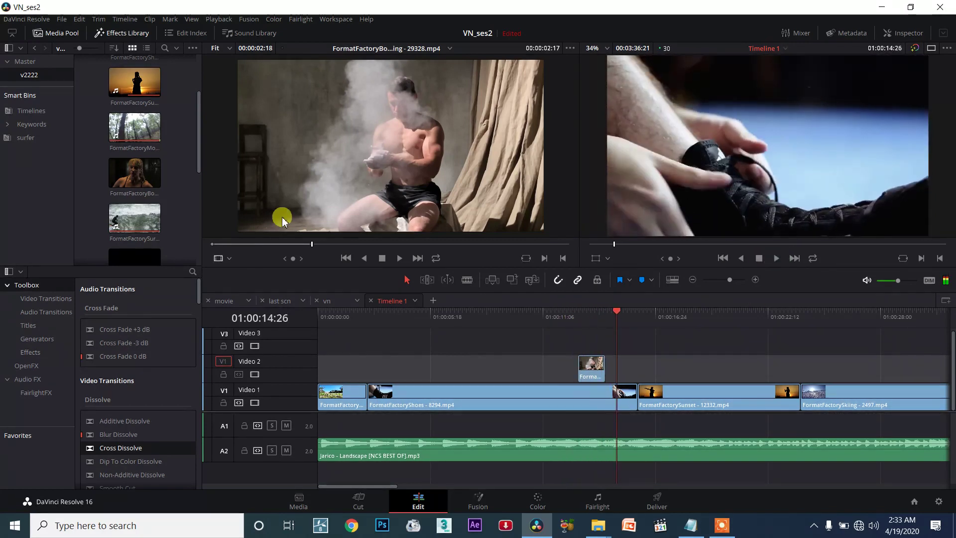
{"action": "left_click", "coordinate": [606, 313]}
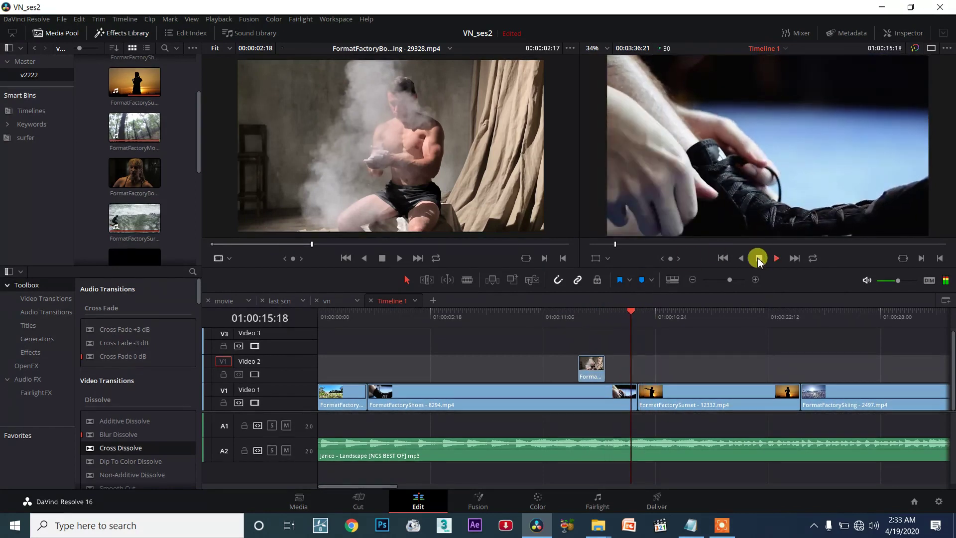
{"action": "left_click", "coordinate": [758, 258]}
{"action": "key", "text": "ctrl+z"}
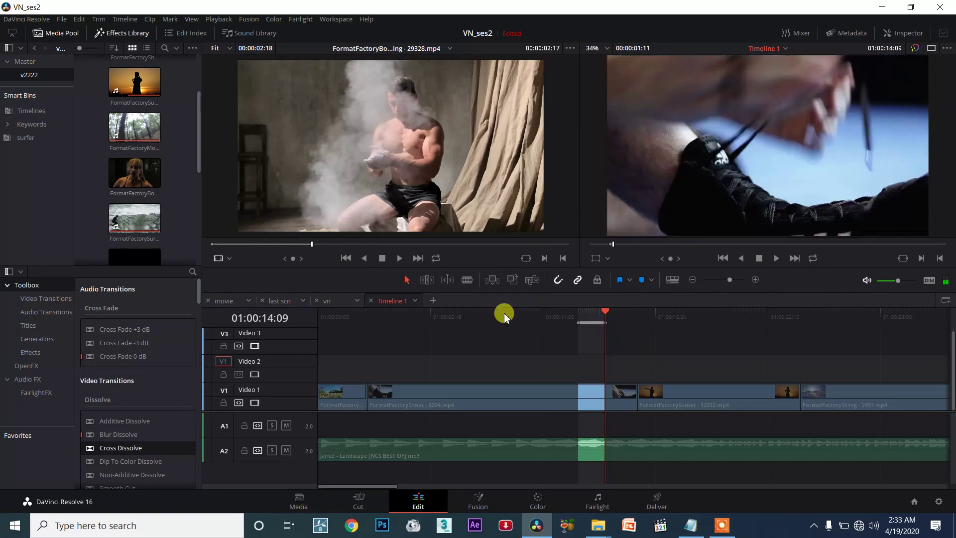
Scrub the source near its start and overwrite the bodybuilder clip onto Video 2 within the range.
{"action": "mouse_move", "coordinate": [304, 245]}
{"action": "left_mouse_down"}
{"action": "mouse_move", "coordinate": [226, 246]}
{"action": "mouse_move", "coordinate": [241, 245]}
{"action": "left_mouse_up"}
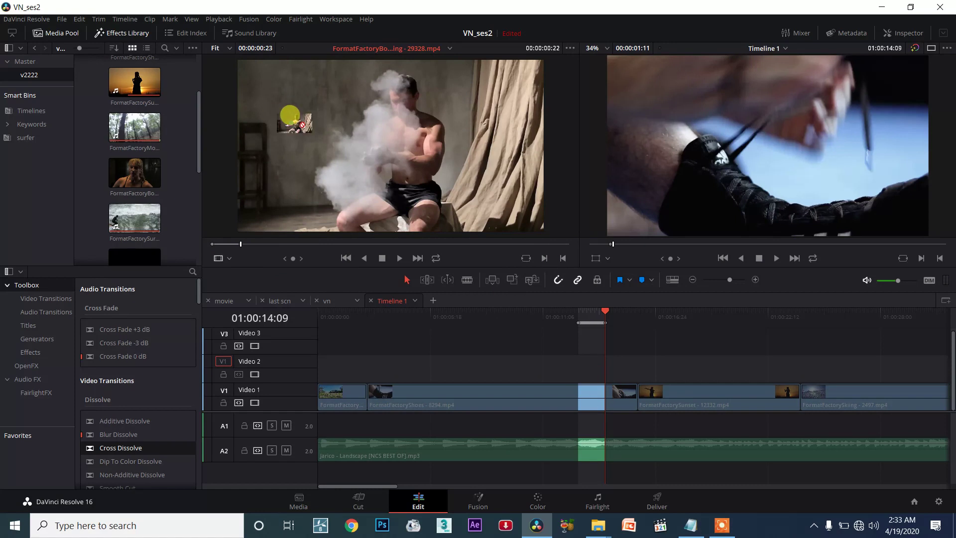
{"action": "left_click_drag", "start_coordinate": [290, 115], "coordinate": [911, 103]}
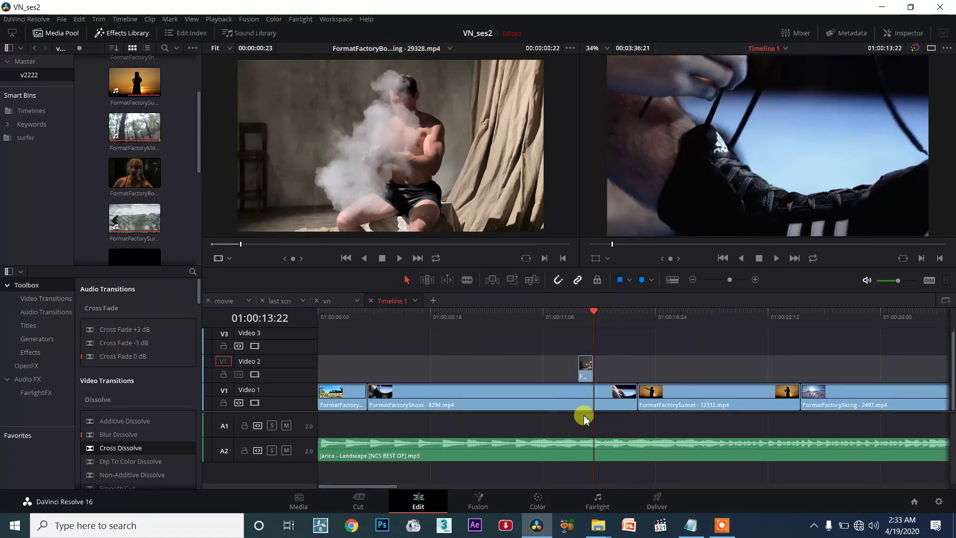
{"action": "left_click_drag", "start_coordinate": [585, 407], "coordinate": [584, 374]}
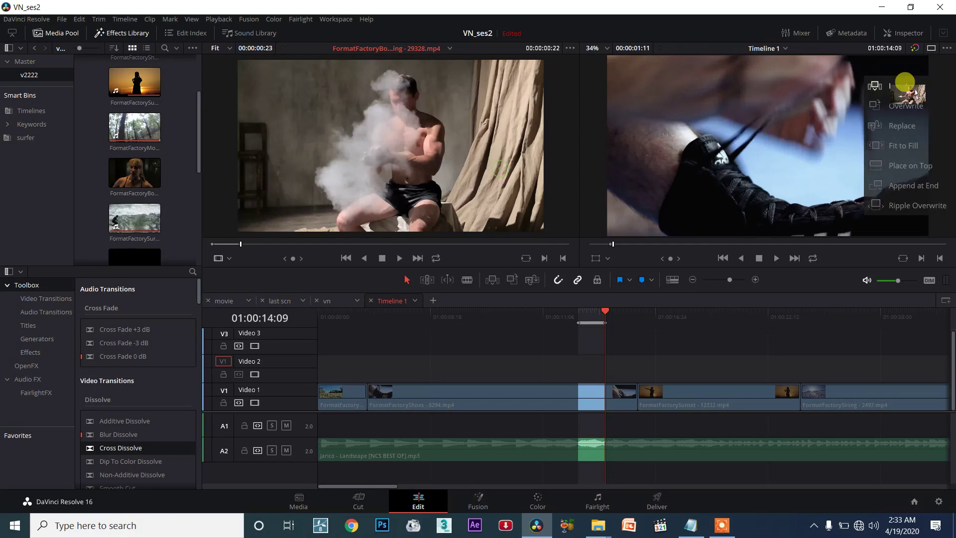
{"action": "left_click_drag", "start_coordinate": [501, 173], "coordinate": [903, 94]}
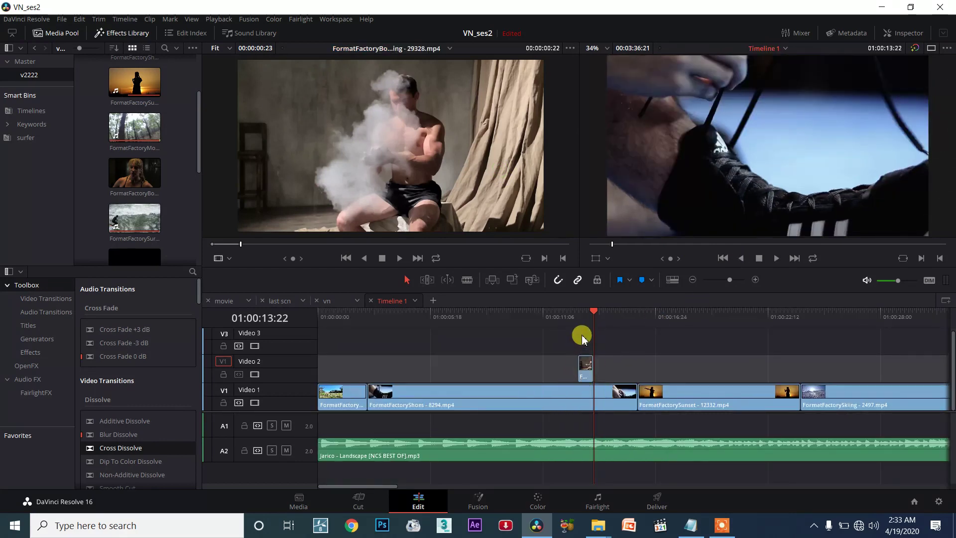
Try extending the range to start at 01:00:11:06, overwrite the bodybuilder clip, then undo it.
{"action": "key", "text": "ctrl+z"}
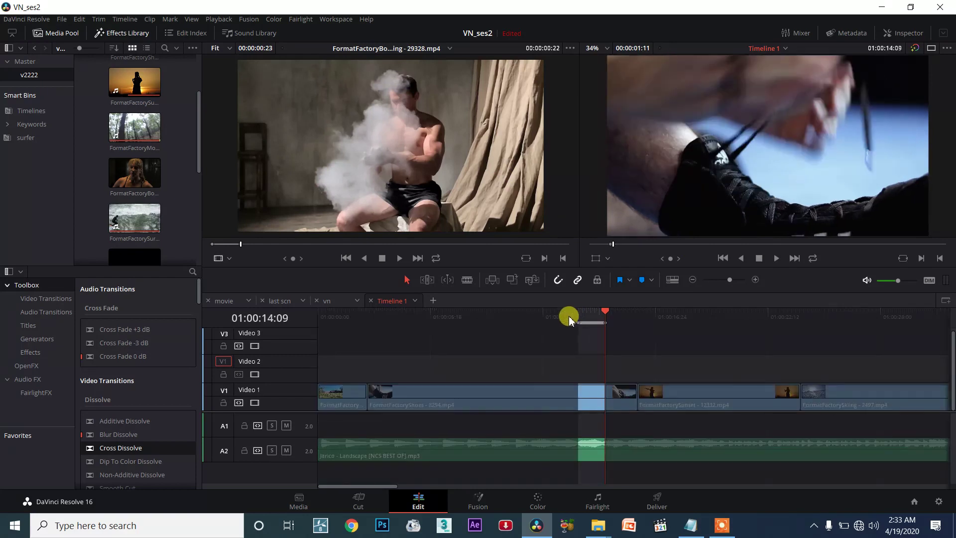
{"action": "left_click_drag", "start_coordinate": [580, 329], "coordinate": [542, 318]}
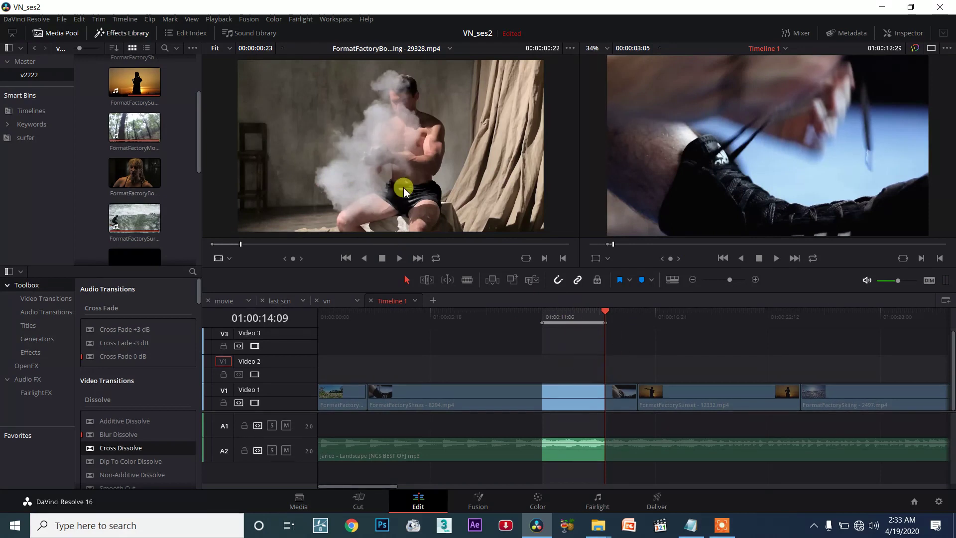
{"action": "left_click_drag", "start_coordinate": [404, 191], "coordinate": [879, 94]}
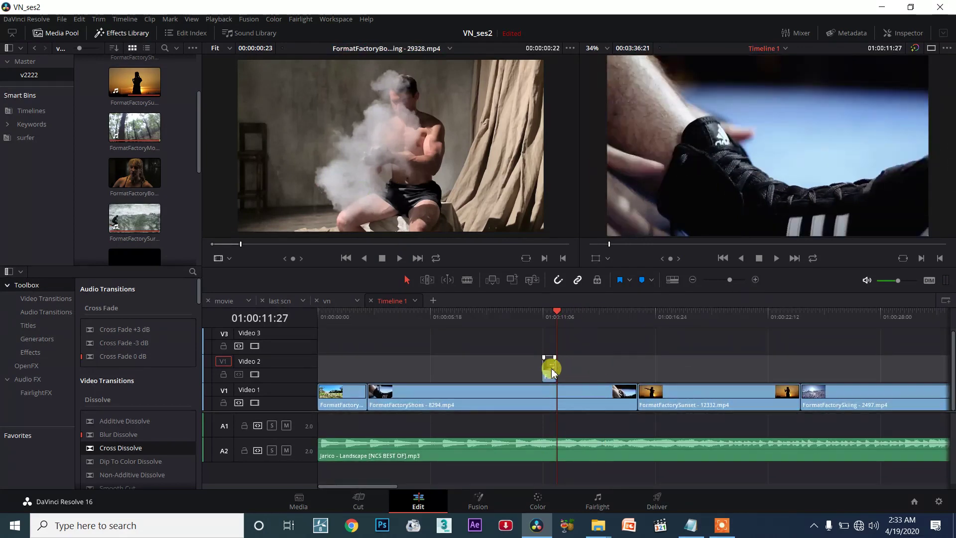
{"action": "key", "text": "ctrl+z"}
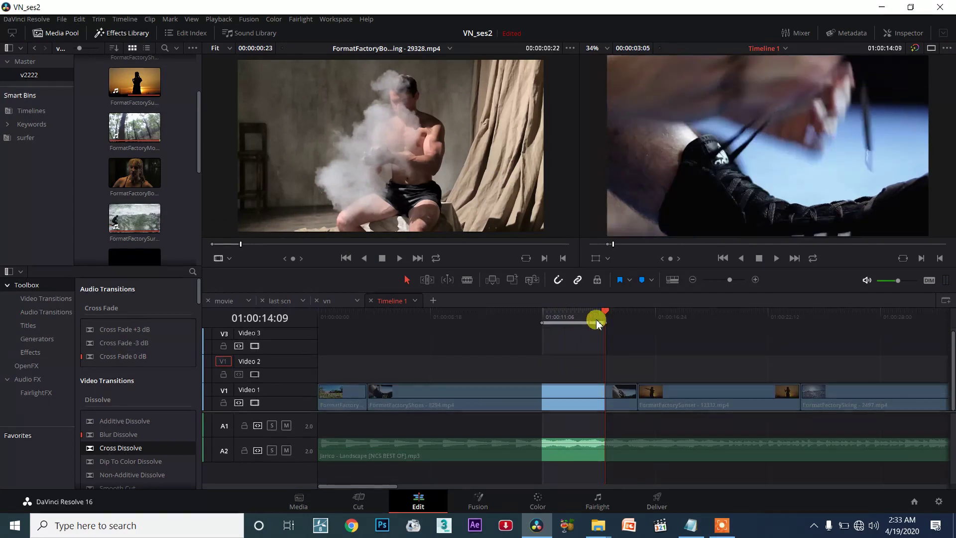
Shorten the range, pick a later source frame, overwrite onto Video 2, and preview playback.
{"action": "left_click_drag", "start_coordinate": [597, 322], "coordinate": [582, 325]}
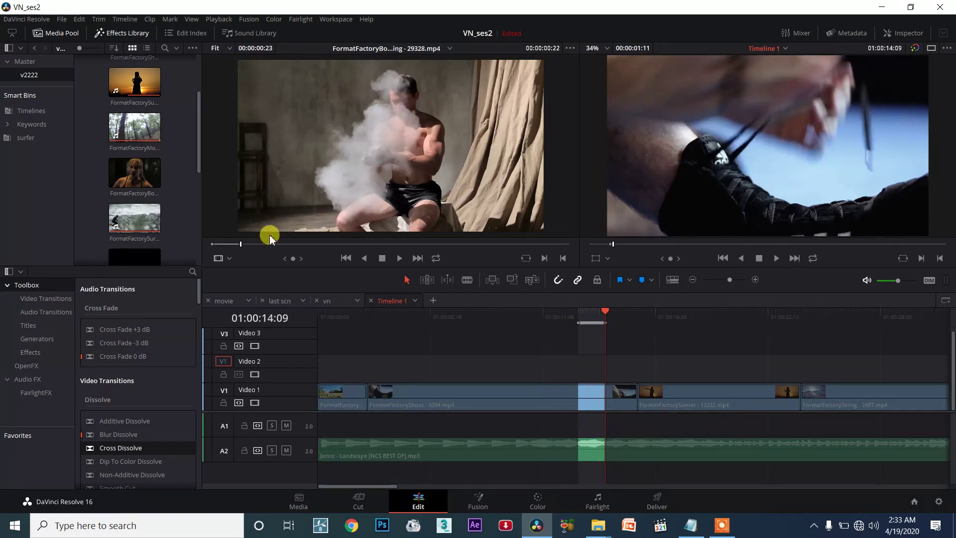
{"action": "left_click_drag", "start_coordinate": [241, 244], "coordinate": [257, 244]}
{"action": "left_click_drag", "start_coordinate": [472, 188], "coordinate": [902, 99]}
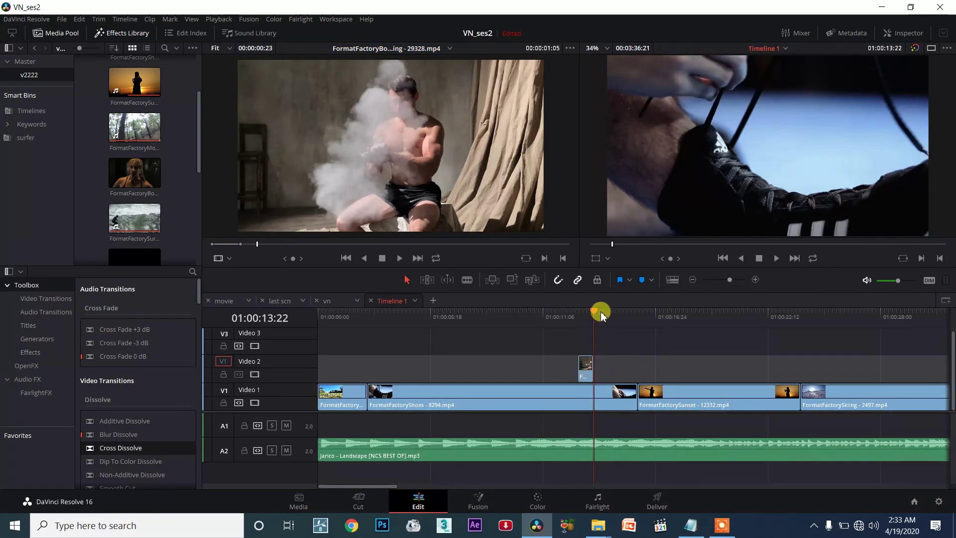
{"action": "left_click", "coordinate": [581, 305]}
{"action": "key", "text": "space"}
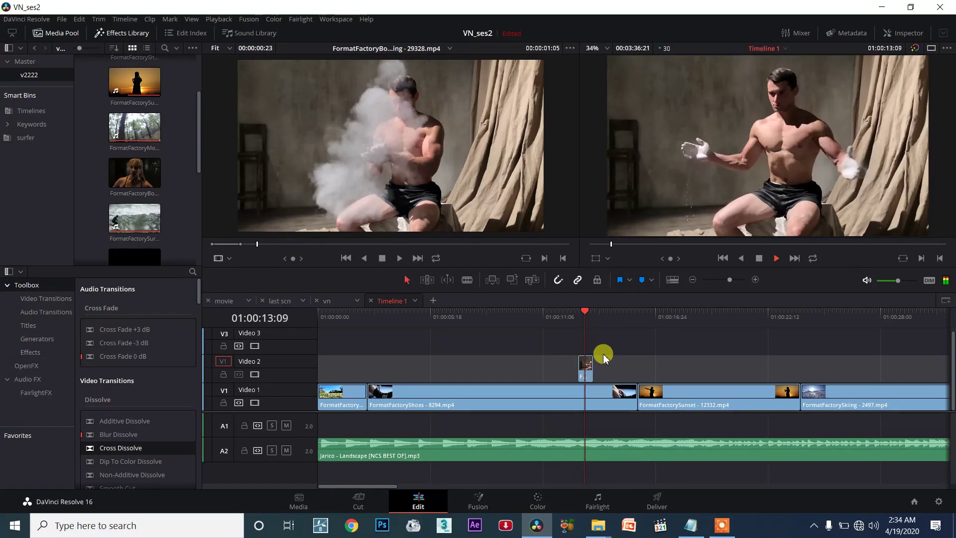
{"action": "key", "text": "space"}
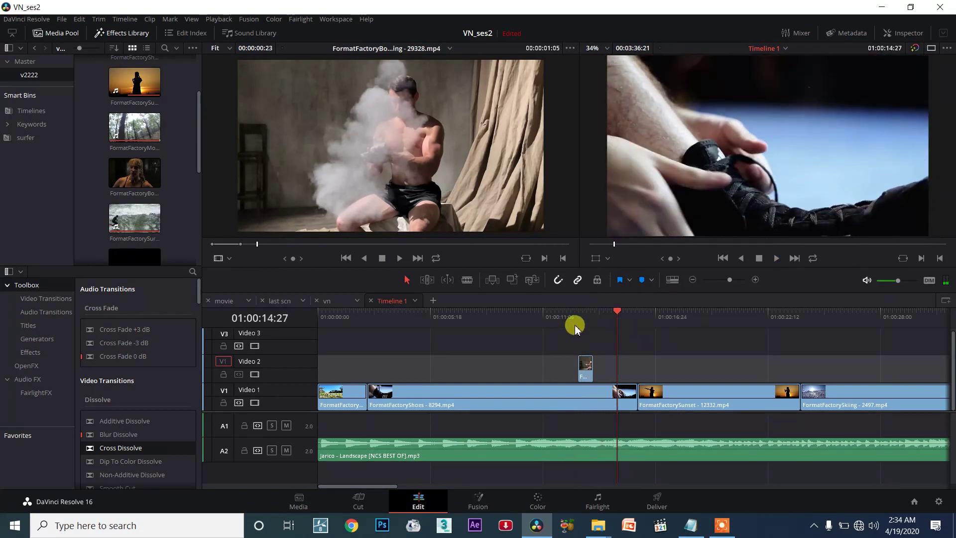
Mark a short range at 01:00:13:22, patch the source to Video 1, and overwrite the clip there.
{"action": "left_click", "coordinate": [595, 315]}
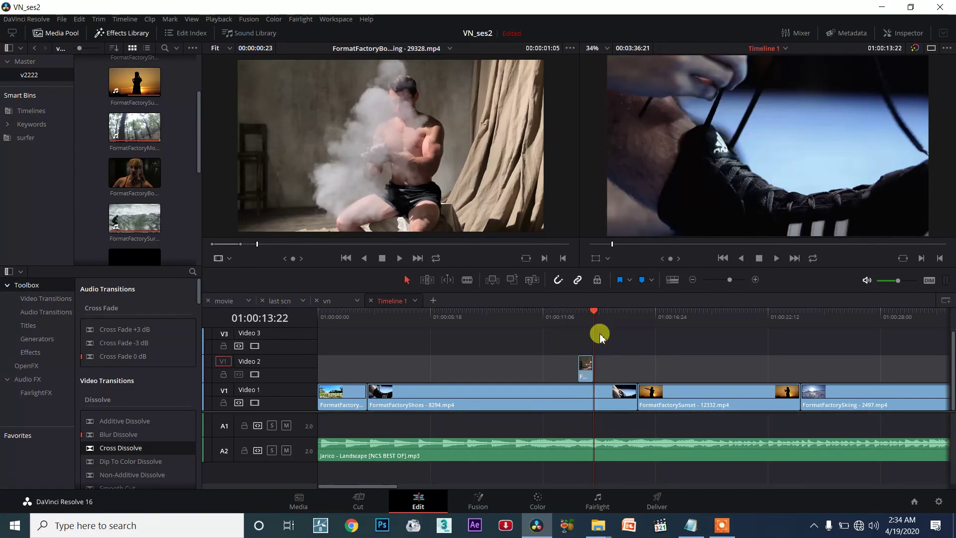
{"action": "key", "text": "slash"}
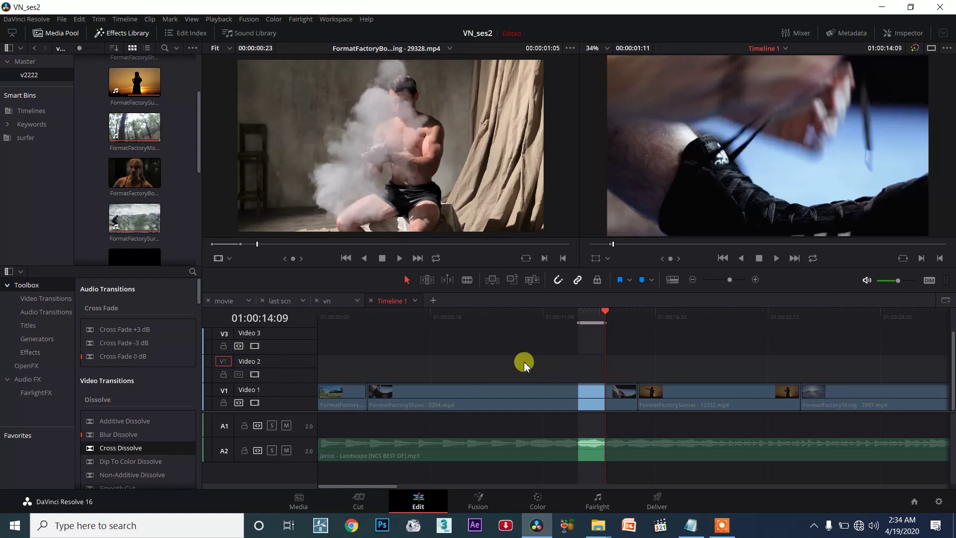
{"action": "left_click", "coordinate": [224, 390]}
{"action": "left_click_drag", "start_coordinate": [467, 229], "coordinate": [901, 102]}
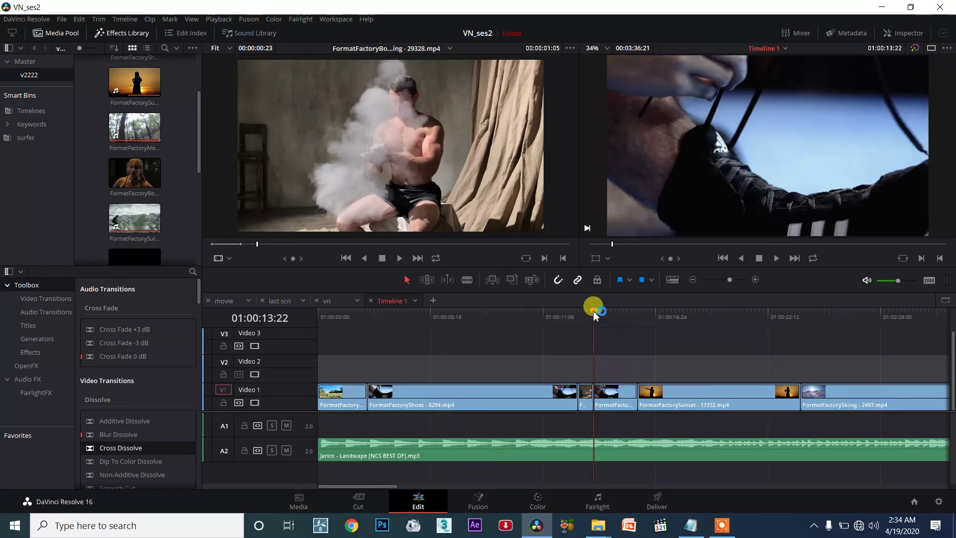
Restore the short range, patch the source to Video 2, try an insert, then undo it.
{"action": "left_click_drag", "start_coordinate": [590, 313], "coordinate": [600, 329]}
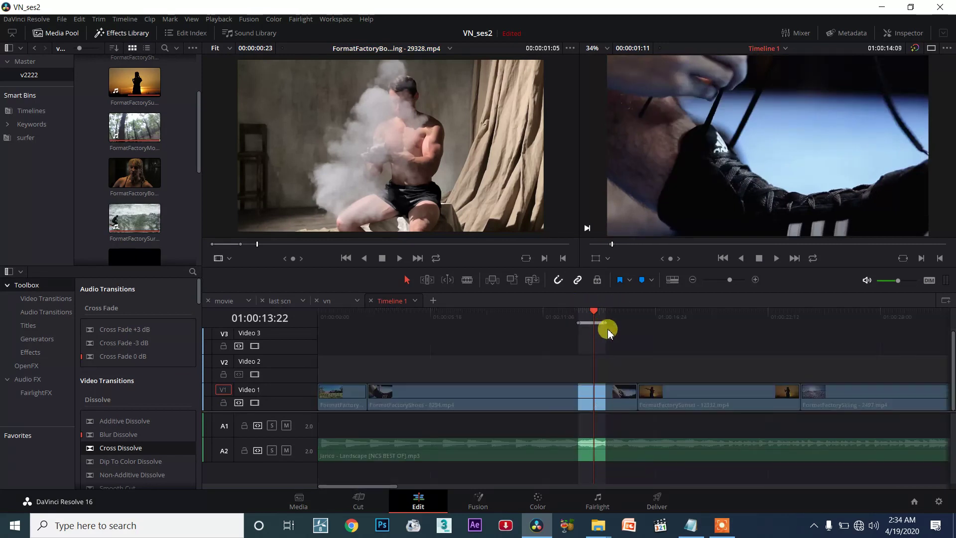
{"action": "left_click", "coordinate": [254, 343]}
{"action": "left_click", "coordinate": [225, 364]}
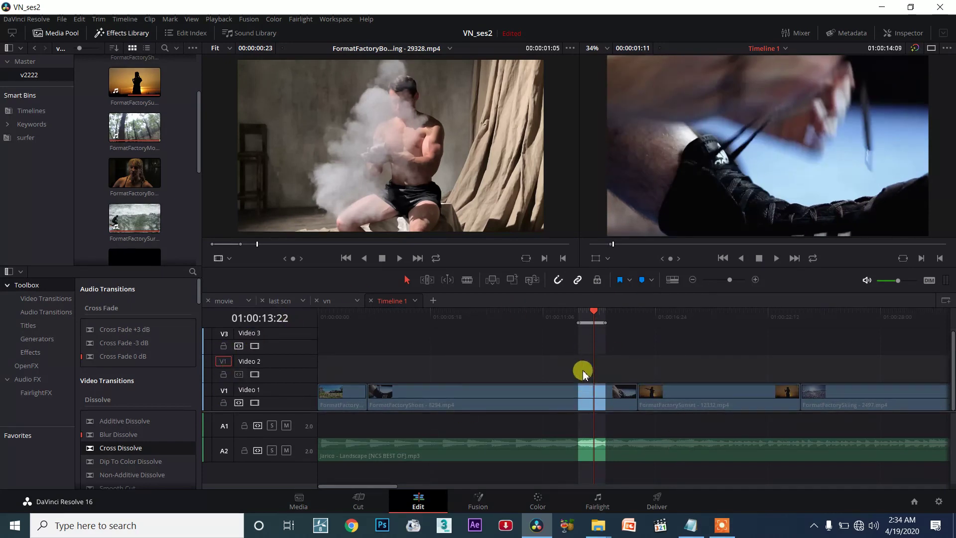
{"action": "left_click", "coordinate": [582, 403]}
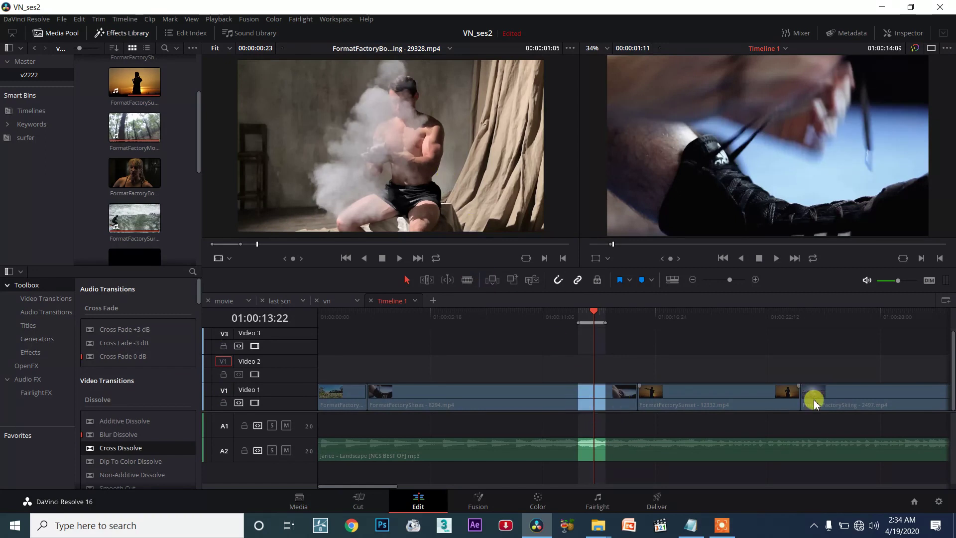
{"action": "left_click", "coordinate": [490, 279]}
{"action": "left_click_drag", "start_coordinate": [594, 438], "coordinate": [584, 367]}
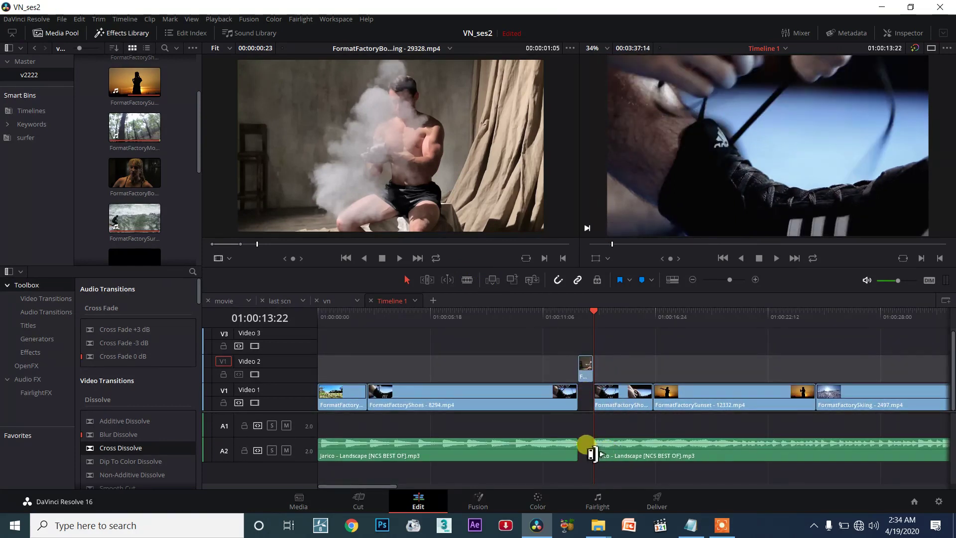
{"action": "key", "text": "ctrl+z"}
{"action": "key", "text": "ctrl+z"}
Lock the A2 music track, insert the bodybuilder clip on Video 2, and return to 01:00:08:19.
{"action": "left_click", "coordinate": [244, 451]}
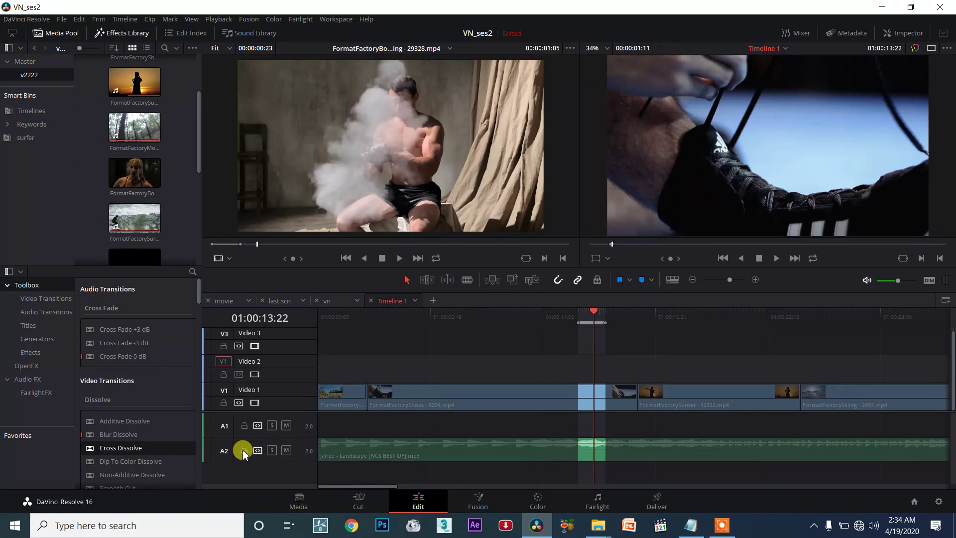
{"action": "left_click", "coordinate": [244, 451]}
{"action": "left_click", "coordinate": [495, 281]}
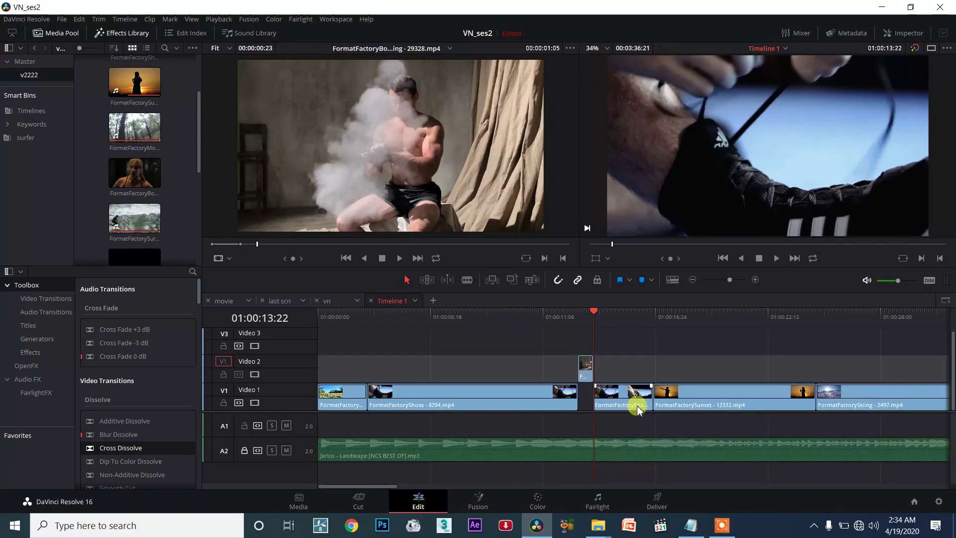
{"action": "left_click", "coordinate": [488, 408]}
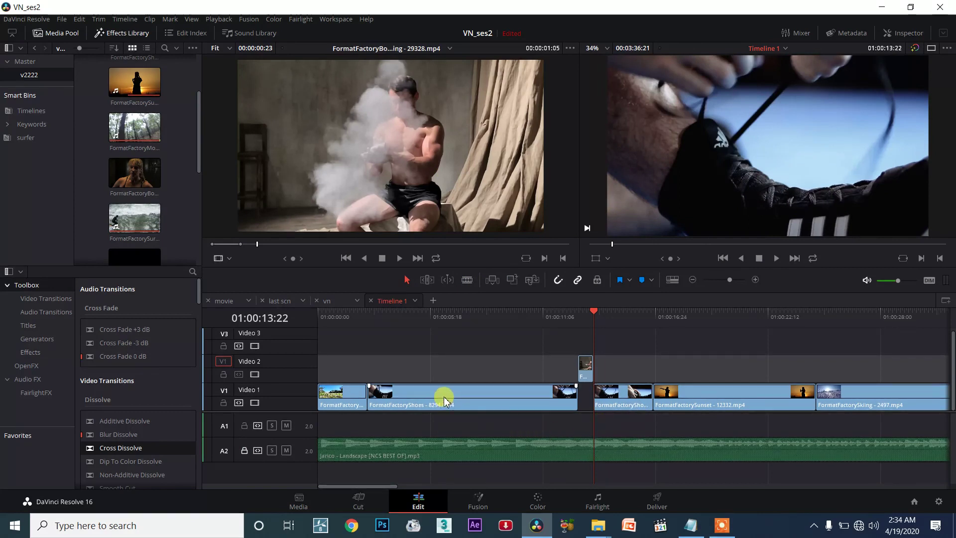
{"action": "left_click", "coordinate": [492, 317]}
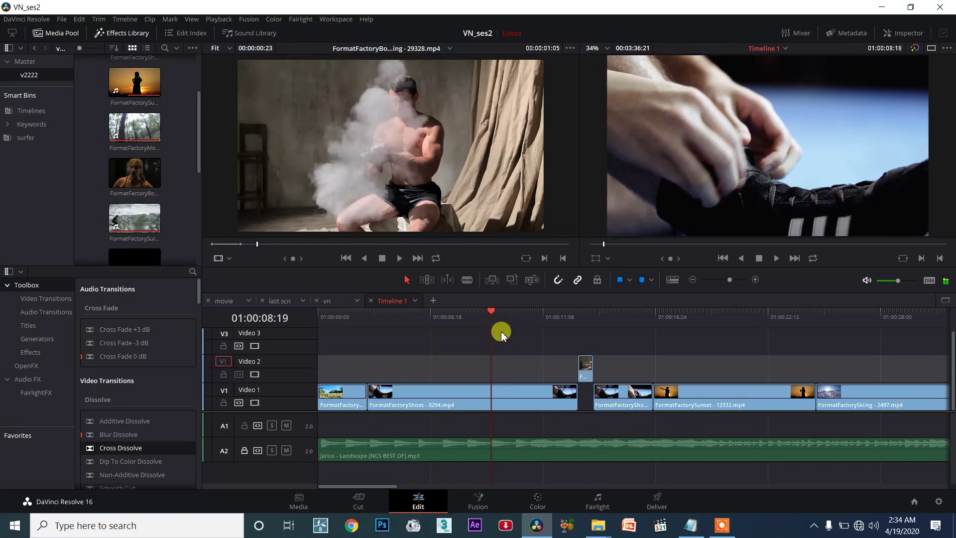
Extend line 9's 'x' entry to read 'x for easy insert and overright'.
{"action": "left_click", "coordinate": [690, 524]}
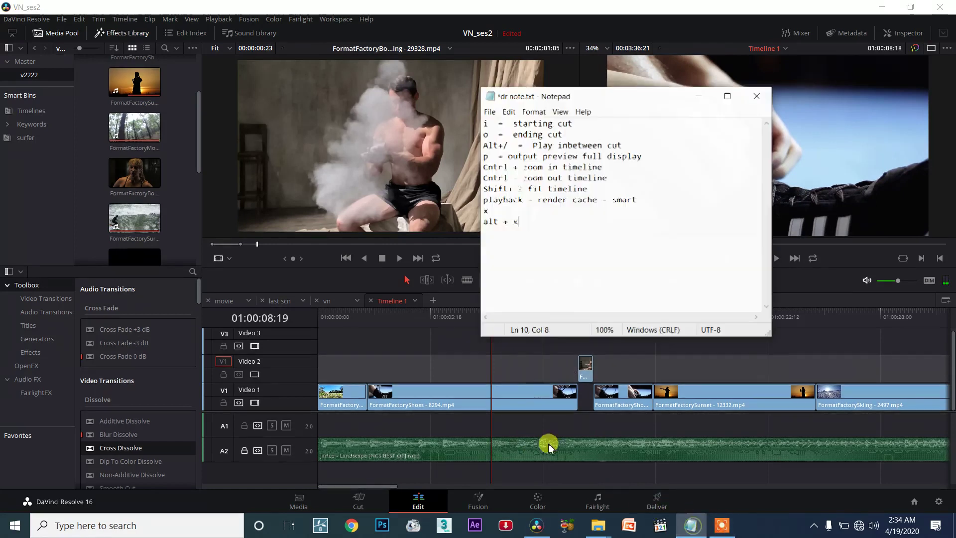
{"action": "left_click", "coordinate": [496, 209]}
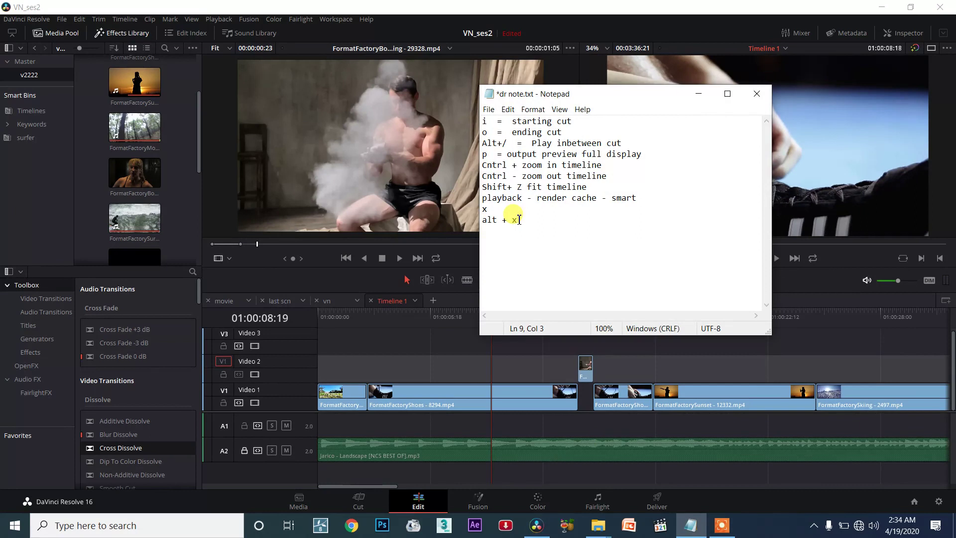
{"action": "type", "text": "fo"}
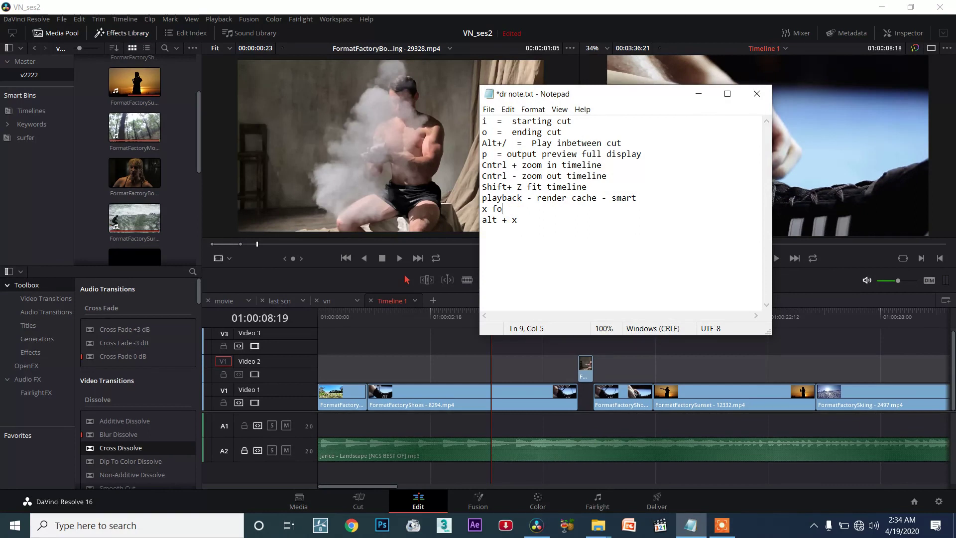
{"action": "type", "text": "r insert"}
{"action": "type", "text": "verri"}
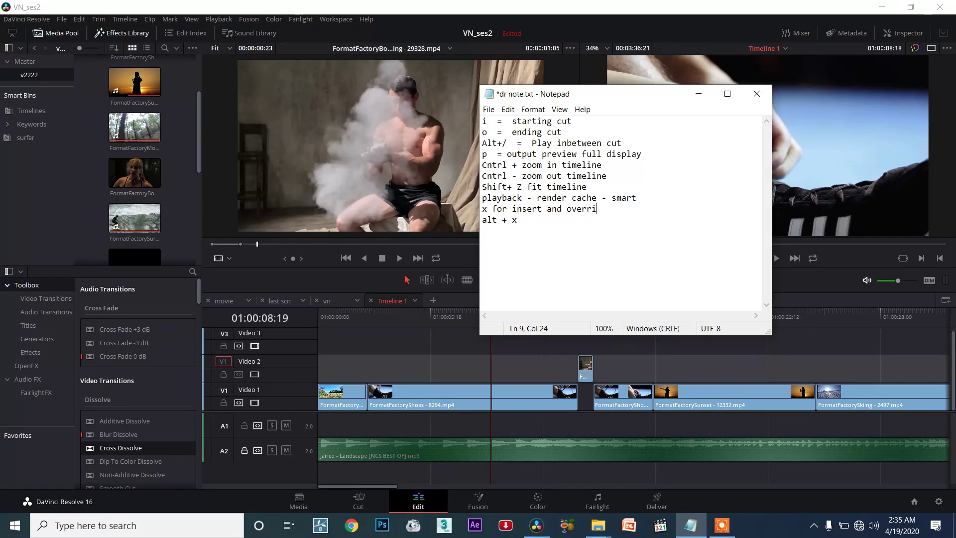
{"action": "type", "text": "ght"}
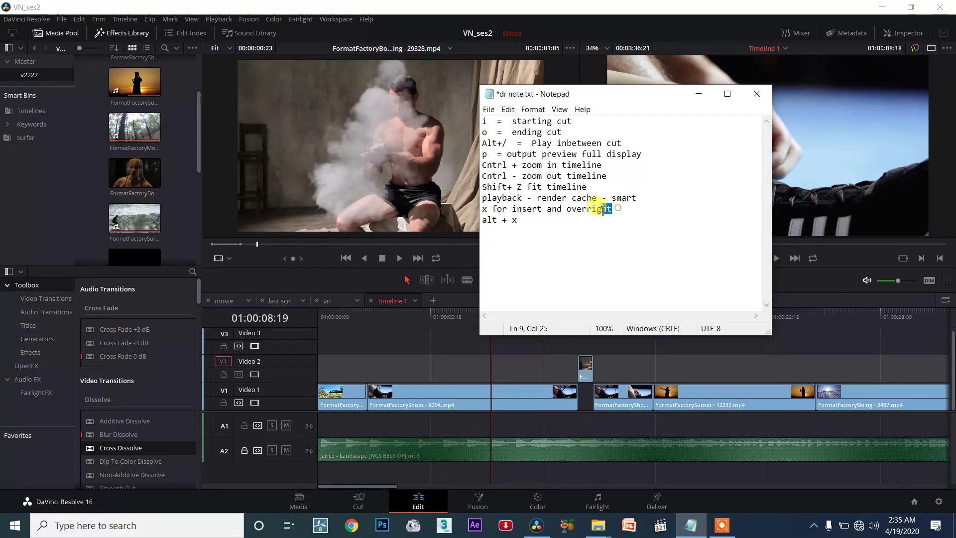
{"action": "left_click_drag", "start_coordinate": [585, 211], "coordinate": [495, 209]}
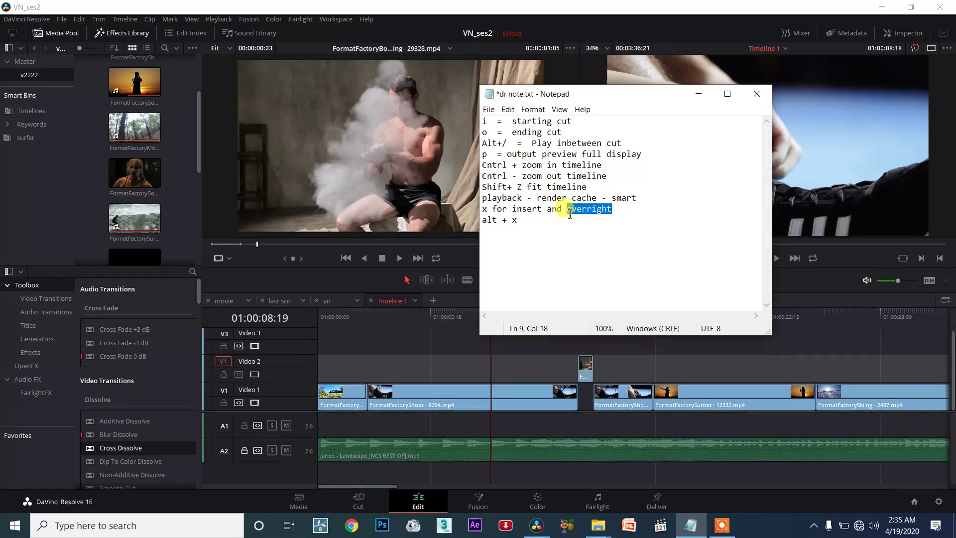
{"action": "left_click", "coordinate": [505, 208]}
{"action": "key", "text": "Right"}
{"action": "key", "text": "BackSpace"}
{"action": "type", "text": "easy"}
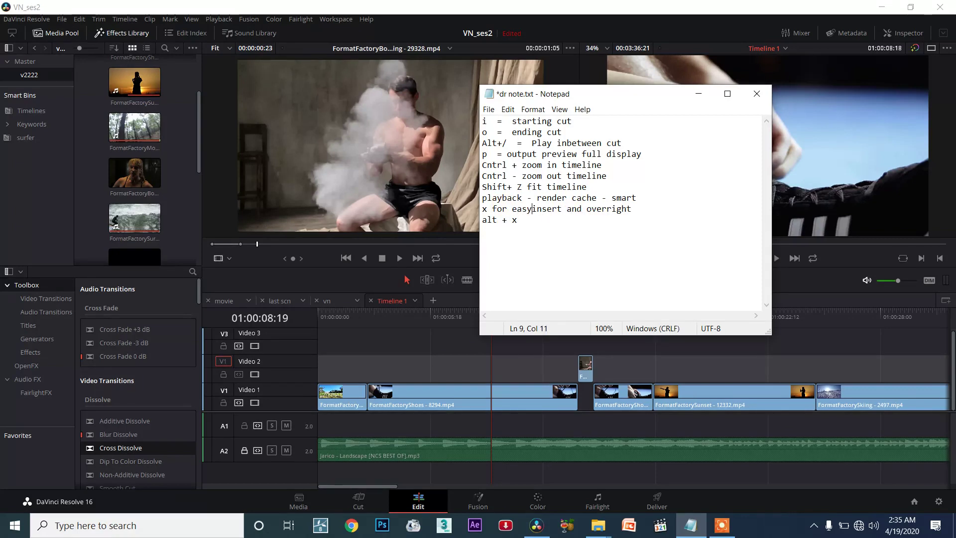
Paste the 'easy insert and overright' description after the 'alt + x' line.
{"action": "left_click_drag", "start_coordinate": [512, 208], "coordinate": [651, 211]}
{"action": "key", "text": "ctrl+c"}
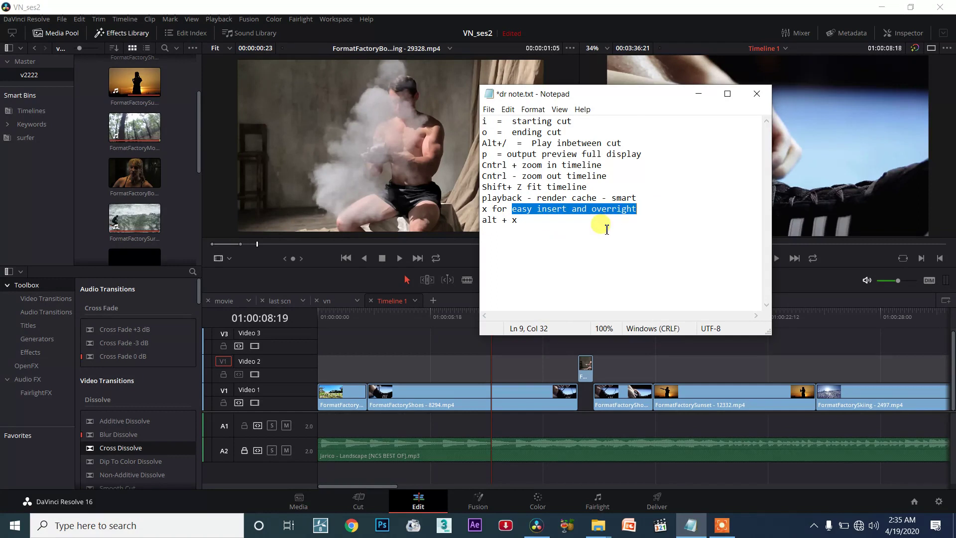
{"action": "left_click", "coordinate": [590, 230]}
{"action": "key", "text": "ctrl+v"}
{"action": "left_click_drag", "start_coordinate": [637, 197], "coordinate": [497, 198]}
Append 'i start o end' to the x line, correcting 'front' to 'start'.
{"action": "left_click", "coordinate": [517, 205]}
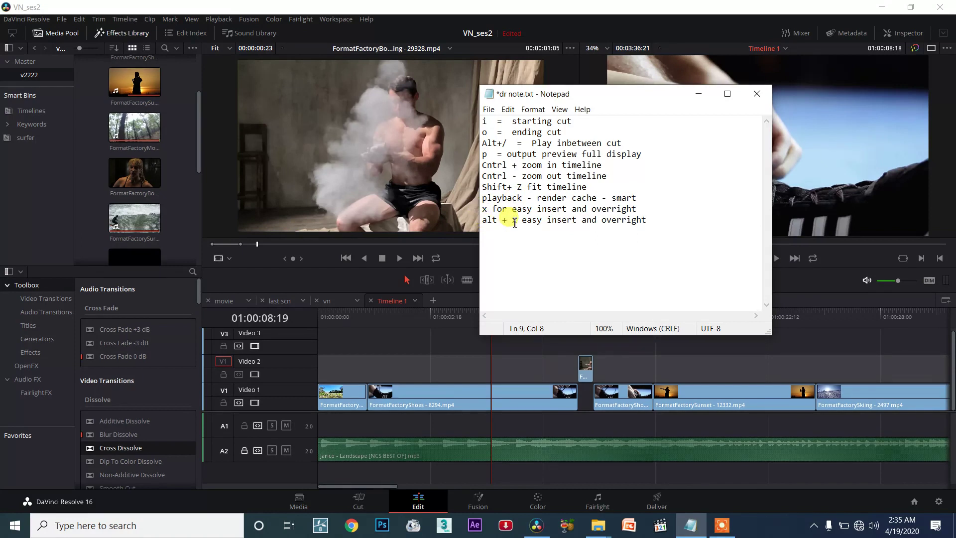
{"action": "left_click", "coordinate": [658, 205]}
{"action": "type", "text": "i"}
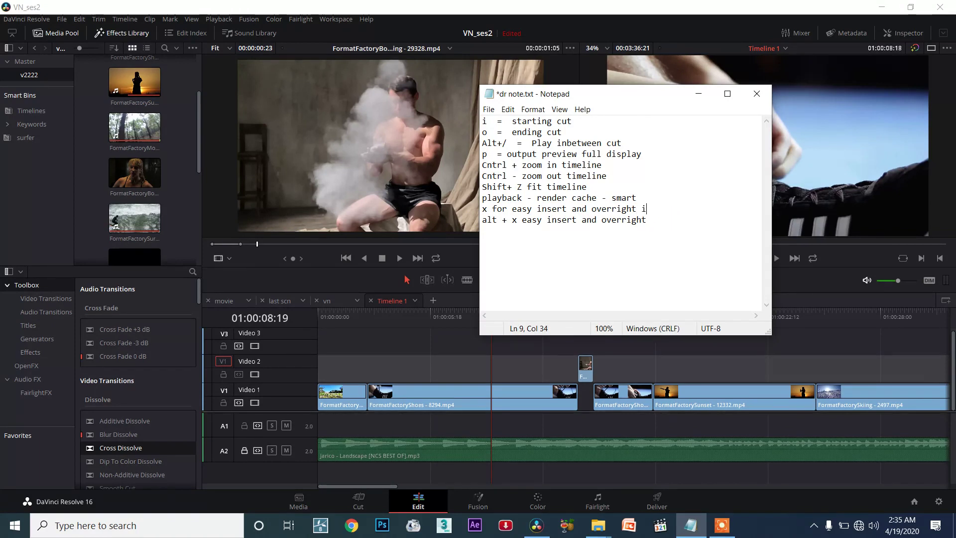
{"action": "type", "text": " front "}
{"action": "type", "text": "o end"}
{"action": "left_click_drag", "start_coordinate": [678, 209], "coordinate": [652, 208]}
{"action": "type", "text": "art"}
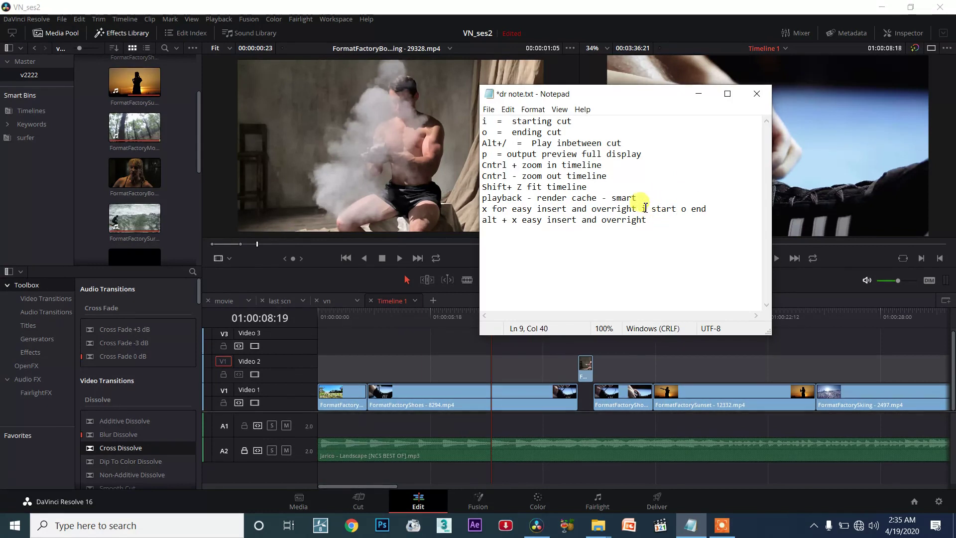
{"action": "left_click_drag", "start_coordinate": [643, 209], "coordinate": [725, 211]}
{"action": "left_click", "coordinate": [695, 230]}
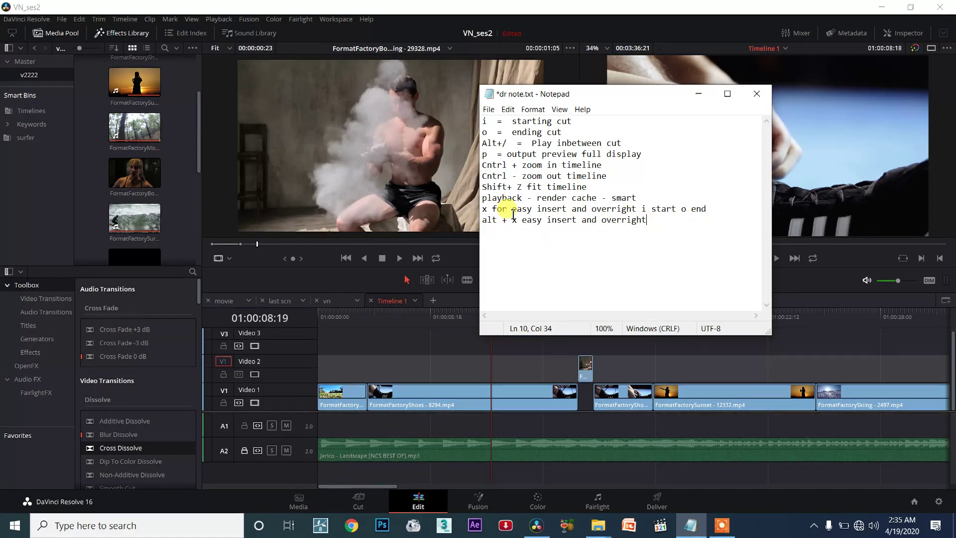
Prefix the 'x for easy insert' note on line 9 with 'line visible -'.
{"action": "left_click", "coordinate": [483, 209]}
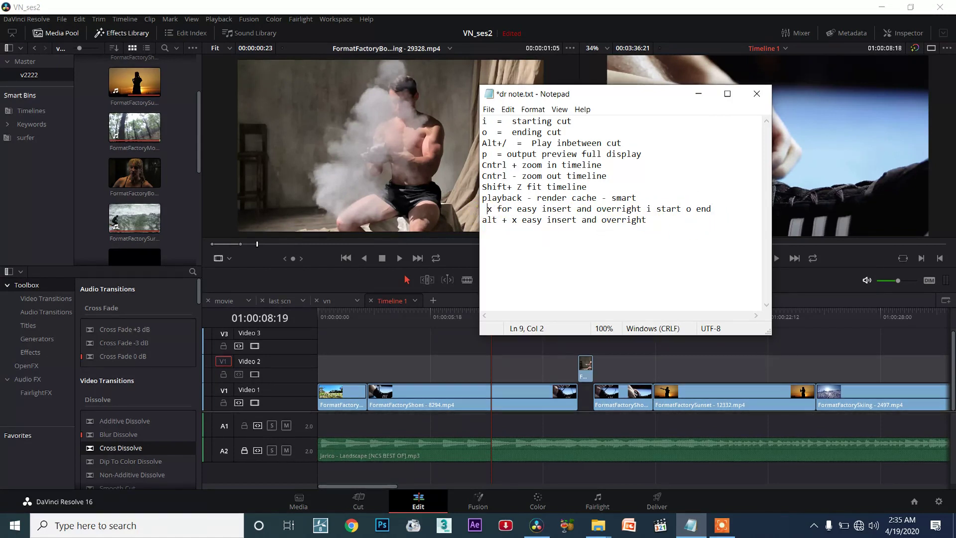
{"action": "key", "text": "BackSpace"}
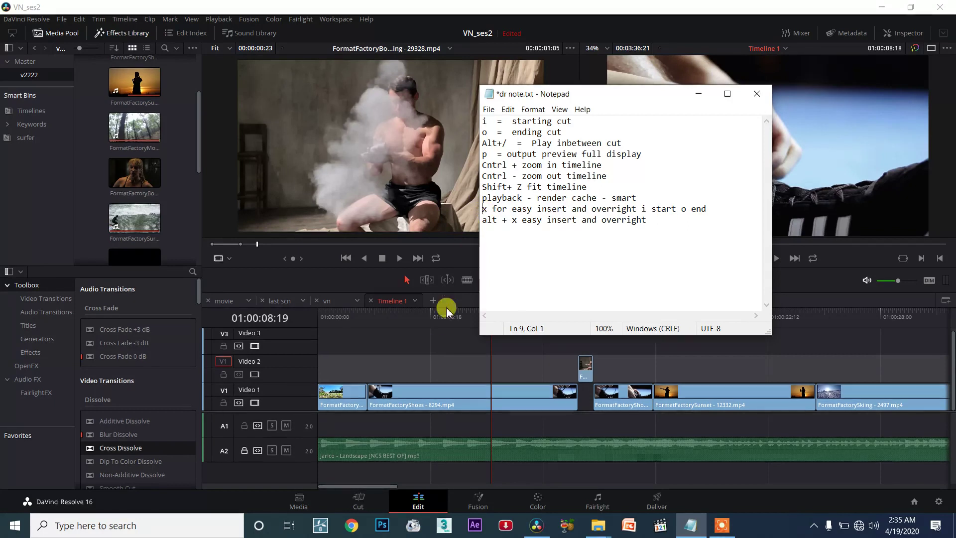
{"action": "type", "text": "line visible"}
{"action": "key", "text": "BackSpace"}
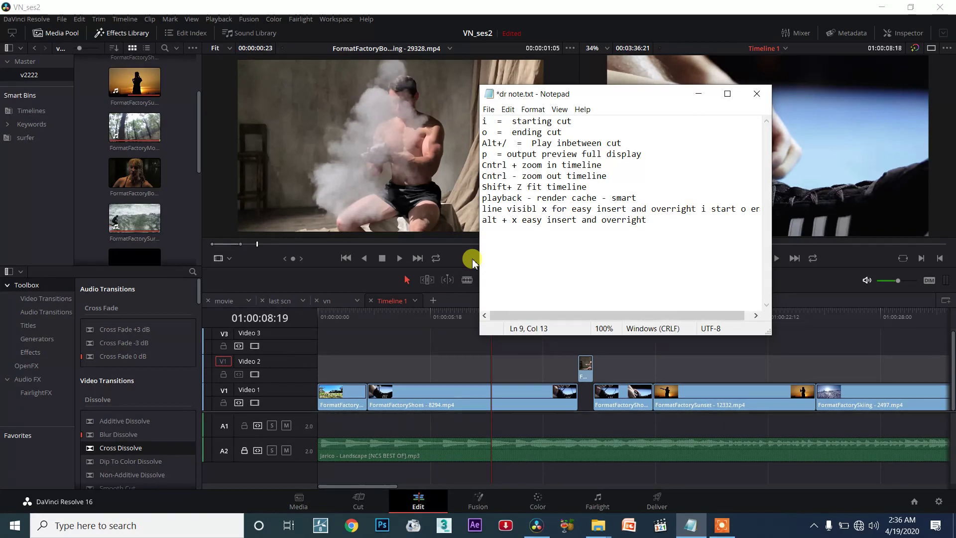
{"action": "type", "text": "e"}
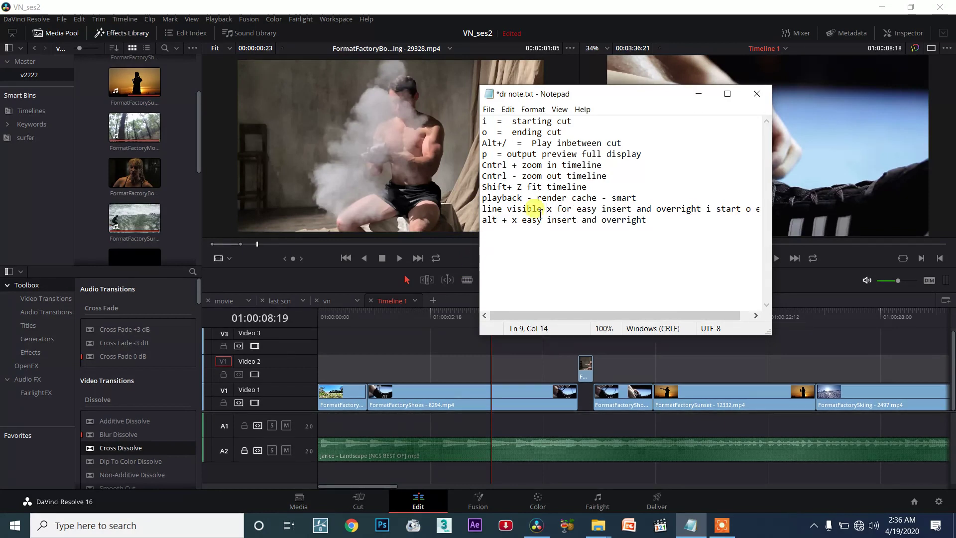
{"action": "left_click_drag", "start_coordinate": [503, 209], "coordinate": [482, 210]}
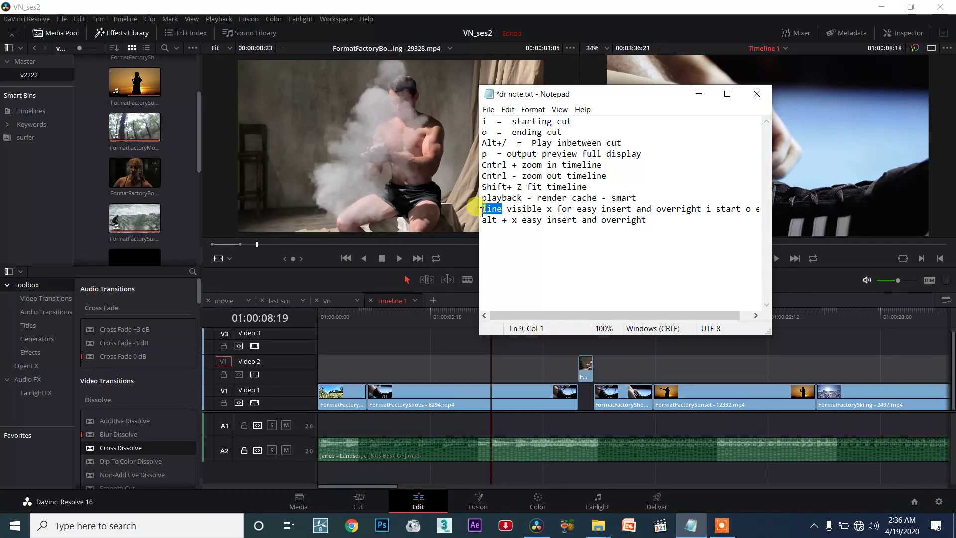
Prefix the 'alt + x' note on line 10 with 'line disable -'.
{"action": "left_click", "coordinate": [481, 222]}
{"action": "type", "text": "line "}
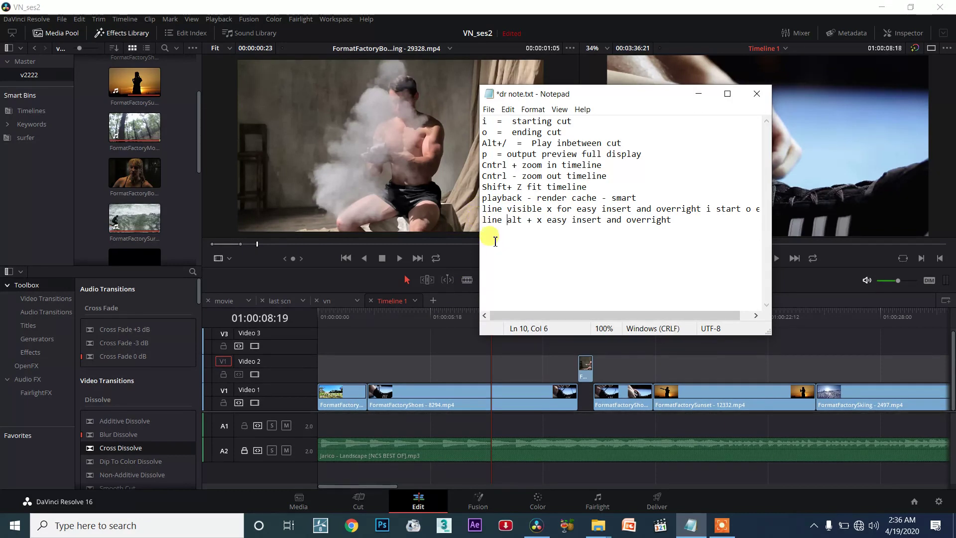
{"action": "type", "text": "disable "}
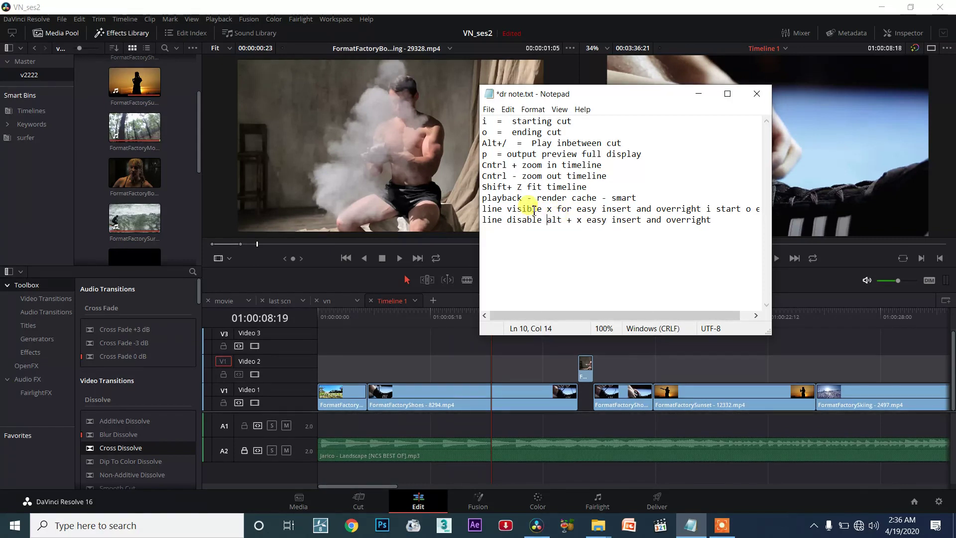
{"action": "type", "text": " -"}
{"action": "left_click", "coordinate": [546, 215]}
{"action": "key", "text": "BackSpace"}
{"action": "type", "text": "-"}
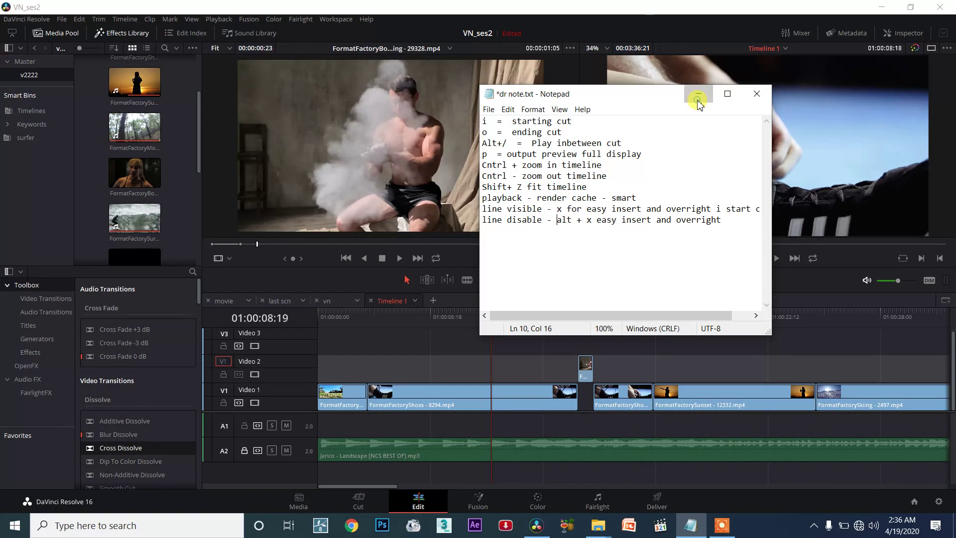
Widen the Notepad window so the full note lines are visible.
{"action": "left_click", "coordinate": [697, 98]}
{"action": "left_click", "coordinate": [690, 525]}
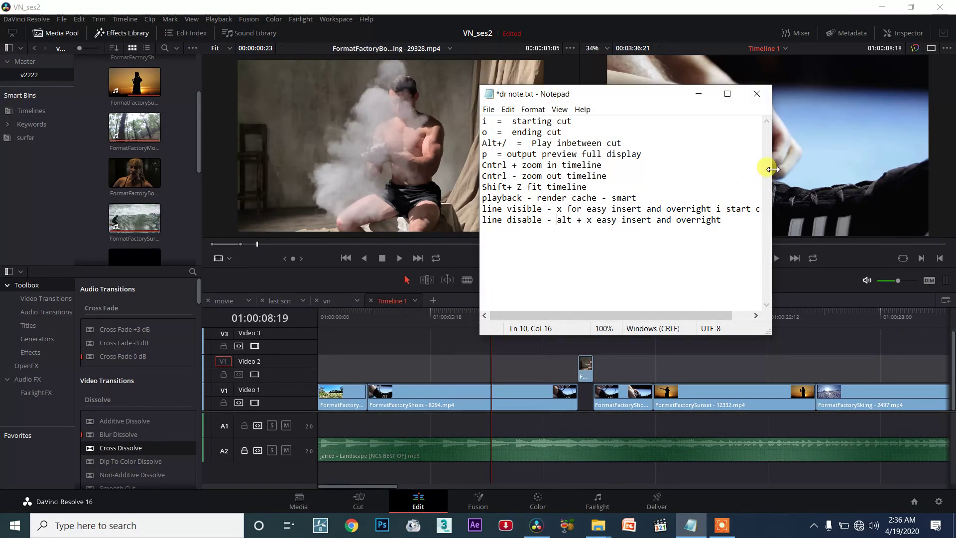
{"action": "left_click_drag", "start_coordinate": [770, 225], "coordinate": [887, 224]}
Drag the Rallye/Shoes cut on Video 1 later to lengthen the Rallye clip.
{"action": "left_click", "coordinate": [815, 94]}
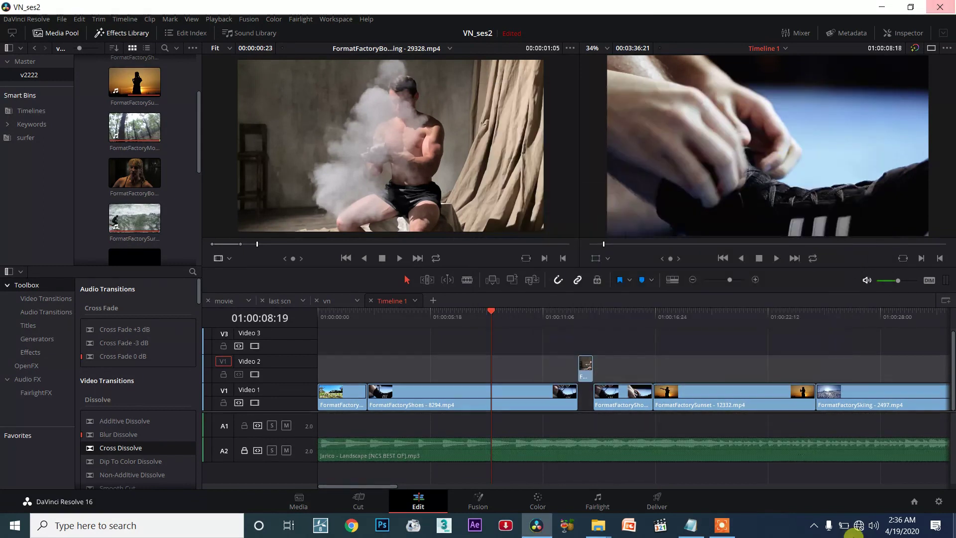
{"action": "left_click", "coordinate": [584, 366]}
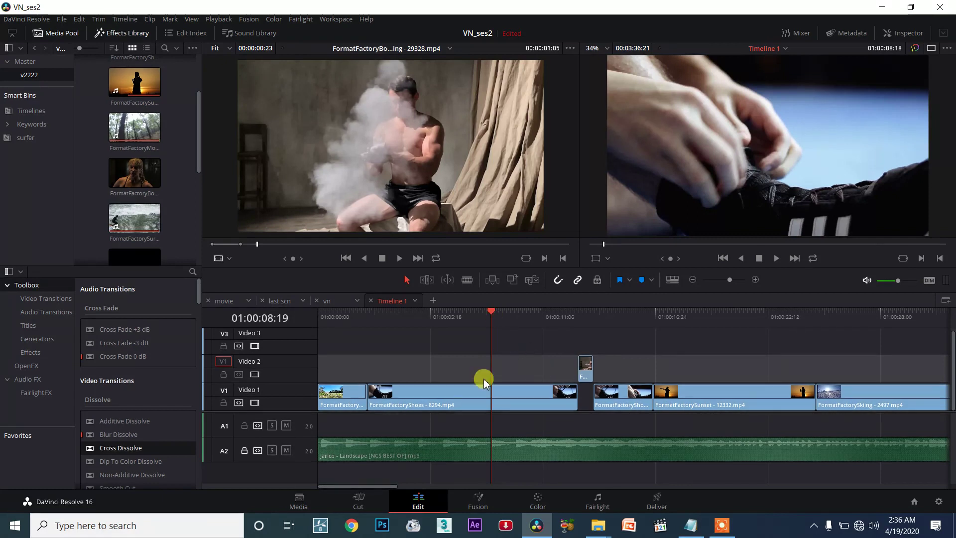
{"action": "left_click", "coordinate": [445, 404]}
{"action": "left_click", "coordinate": [340, 313]}
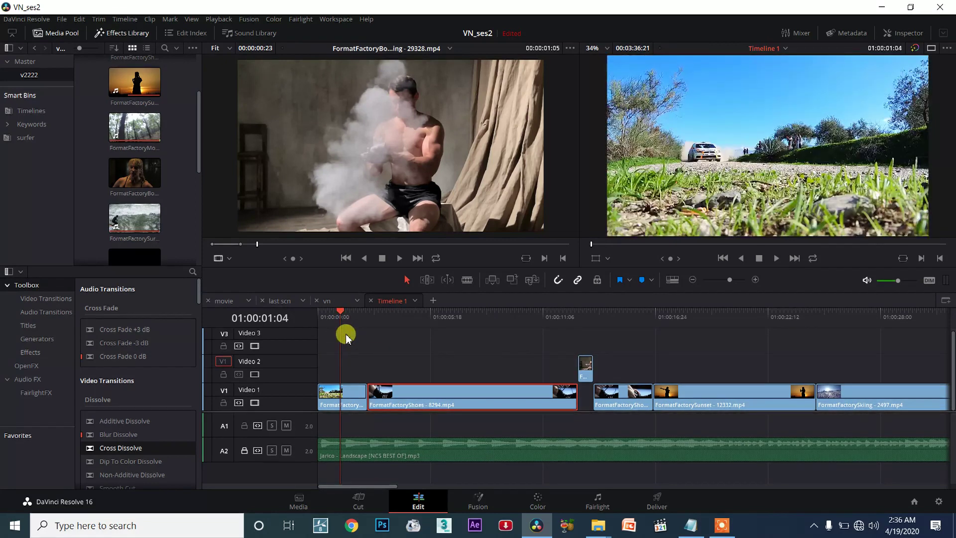
{"action": "left_click_drag", "start_coordinate": [335, 314], "coordinate": [358, 313]}
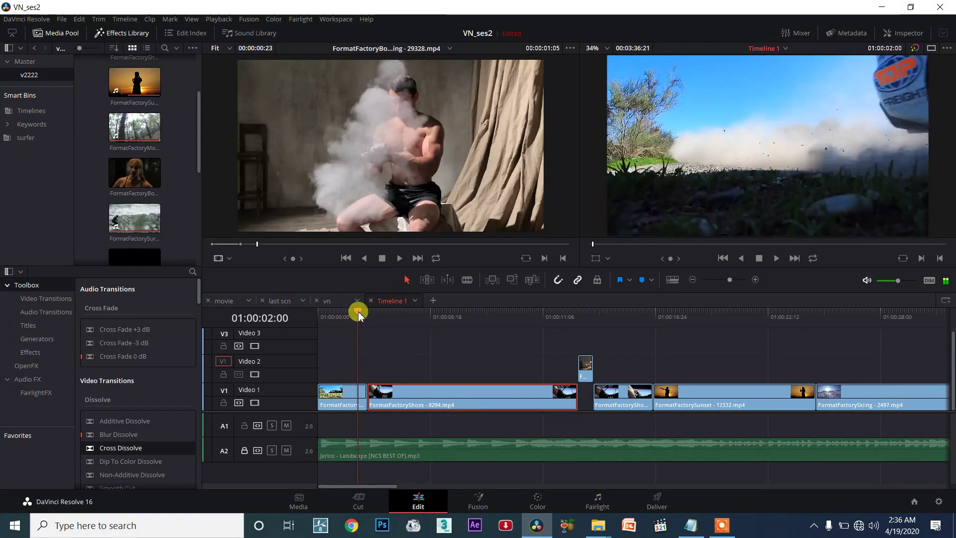
{"action": "left_click_drag", "start_coordinate": [372, 397], "coordinate": [437, 397]}
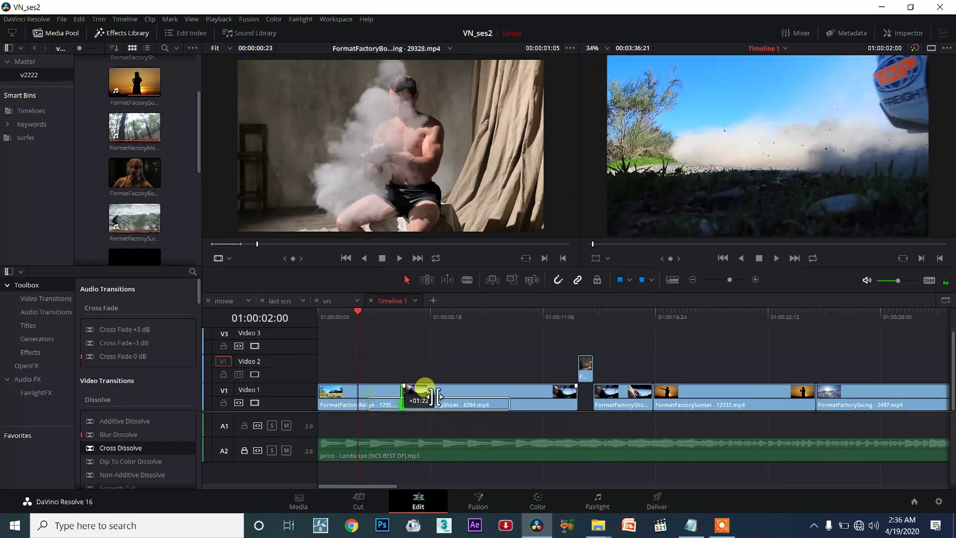
Park the playhead at 01:00:02:06 and mark the Rallye clip's span with X.
{"action": "left_click", "coordinate": [353, 314]}
{"action": "left_click_drag", "start_coordinate": [354, 315], "coordinate": [363, 314]}
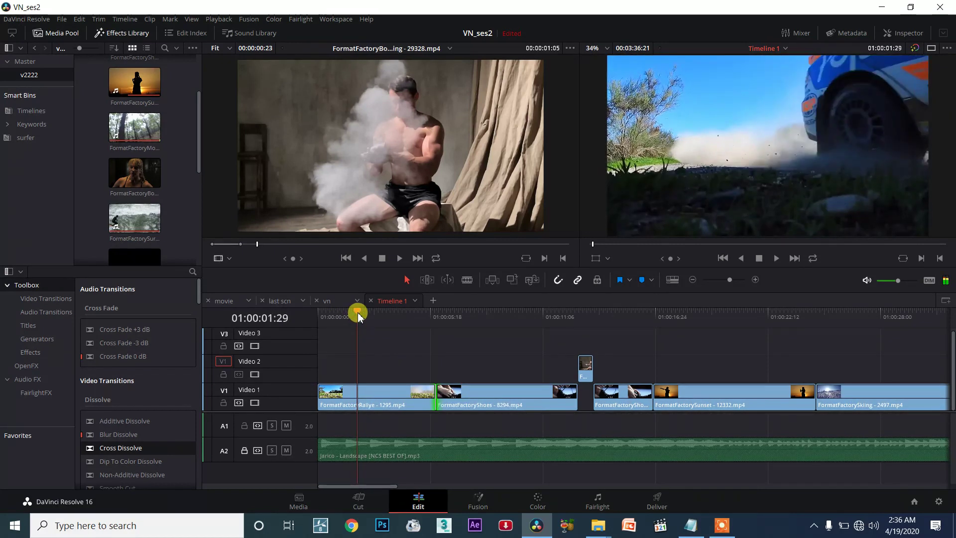
{"action": "left_click", "coordinate": [369, 390]}
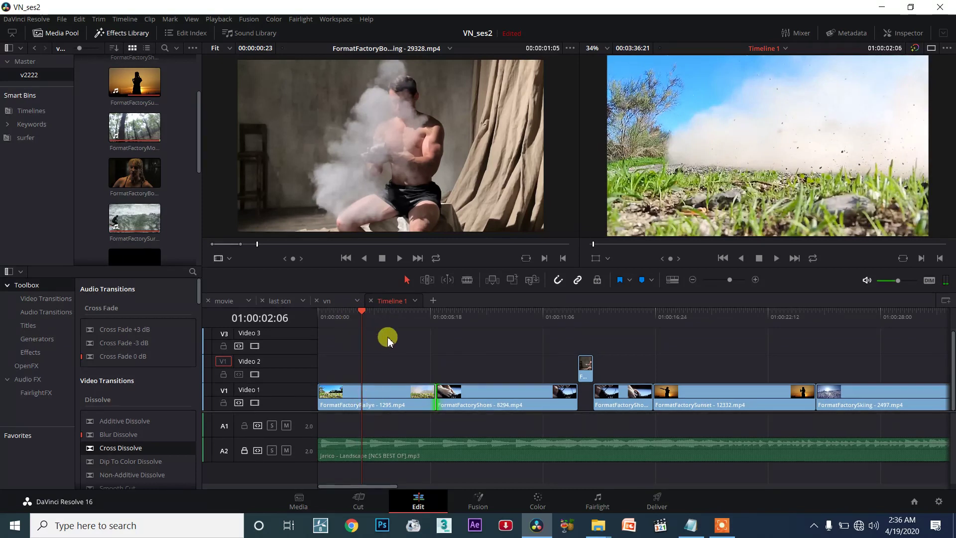
{"action": "key", "text": "x"}
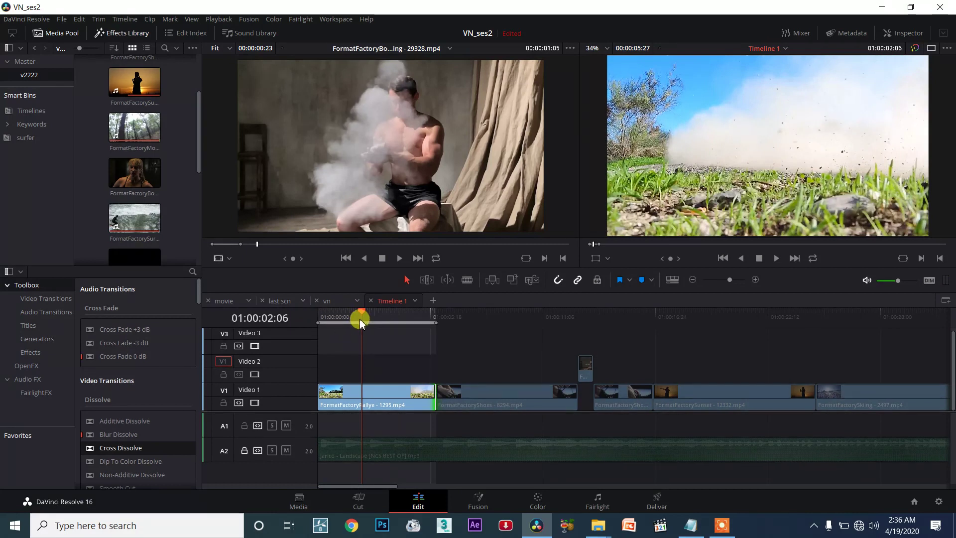
Set timeline In at 01:00:02:06 and source In at 00:00:00:23, then overwrite onto Video 2.
{"action": "key", "text": "i"}
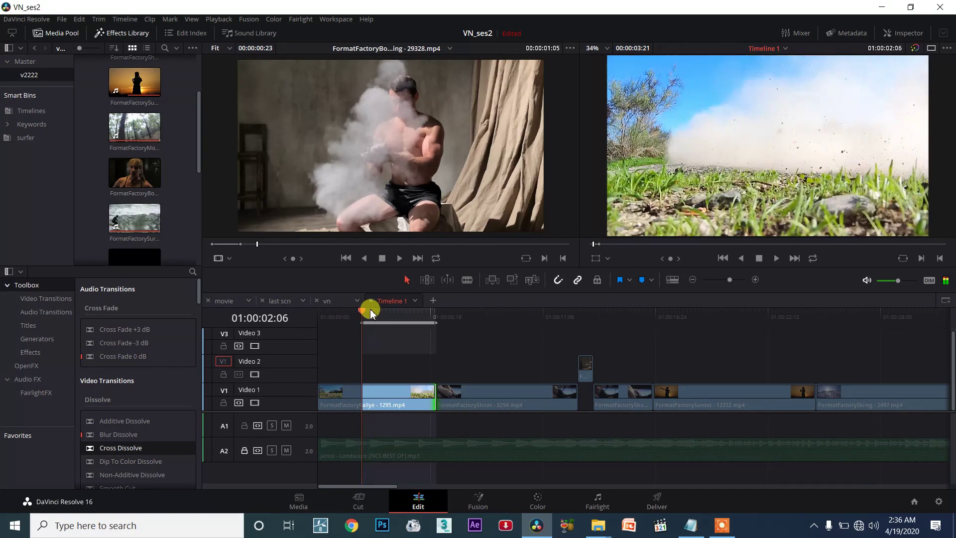
{"action": "mouse_move", "coordinate": [256, 244]}
{"action": "left_mouse_down"}
{"action": "mouse_move", "coordinate": [213, 243]}
{"action": "mouse_move", "coordinate": [547, 244]}
{"action": "left_mouse_up"}
{"action": "left_click", "coordinate": [399, 257]}
{"action": "left_click", "coordinate": [399, 257]}
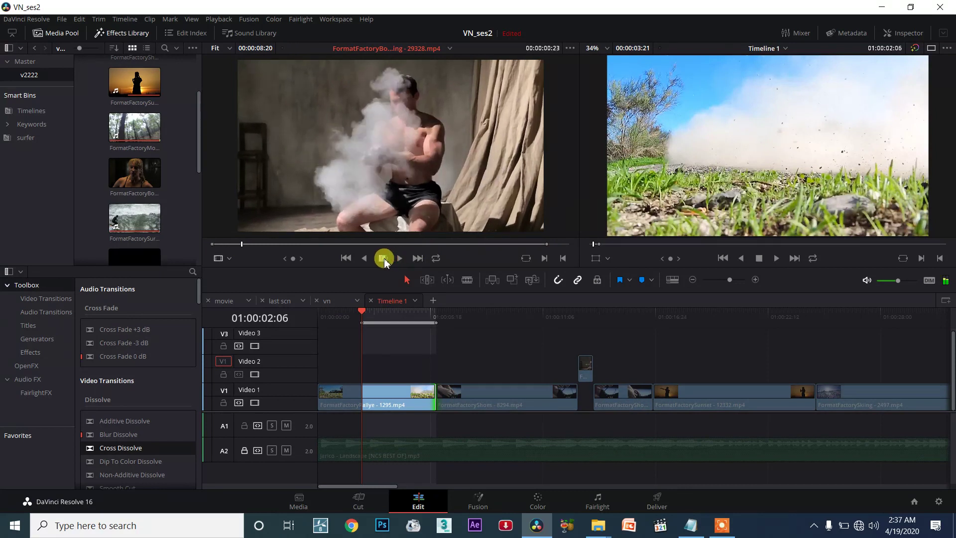
{"action": "left_click", "coordinate": [544, 258]}
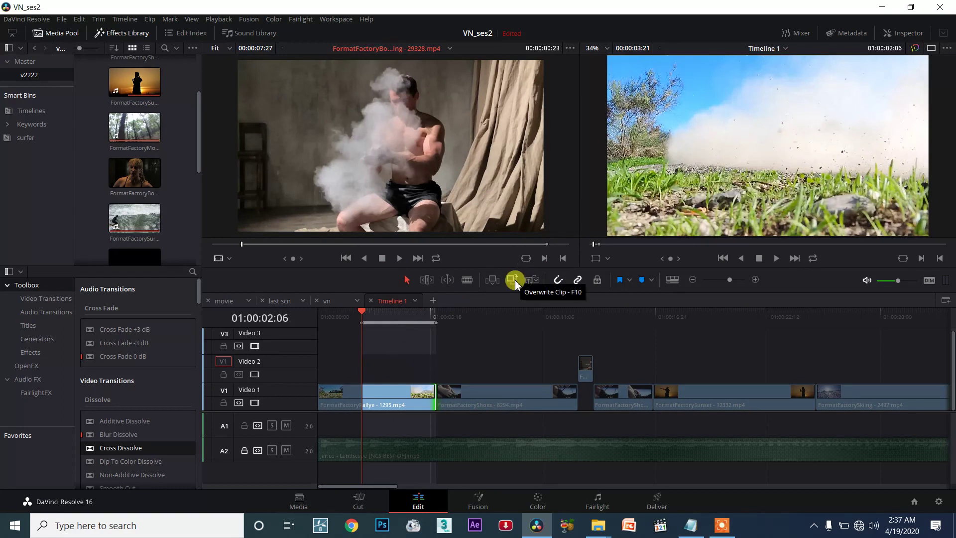
{"action": "left_click", "coordinate": [513, 280]}
{"action": "left_click_drag", "start_coordinate": [359, 312], "coordinate": [345, 309]}
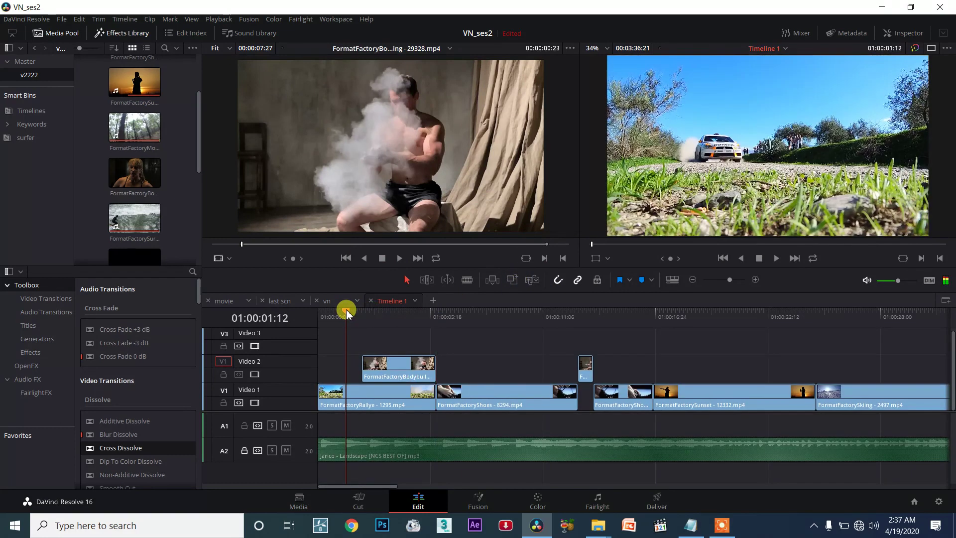
{"action": "key", "text": "space"}
{"action": "key", "text": "space"}
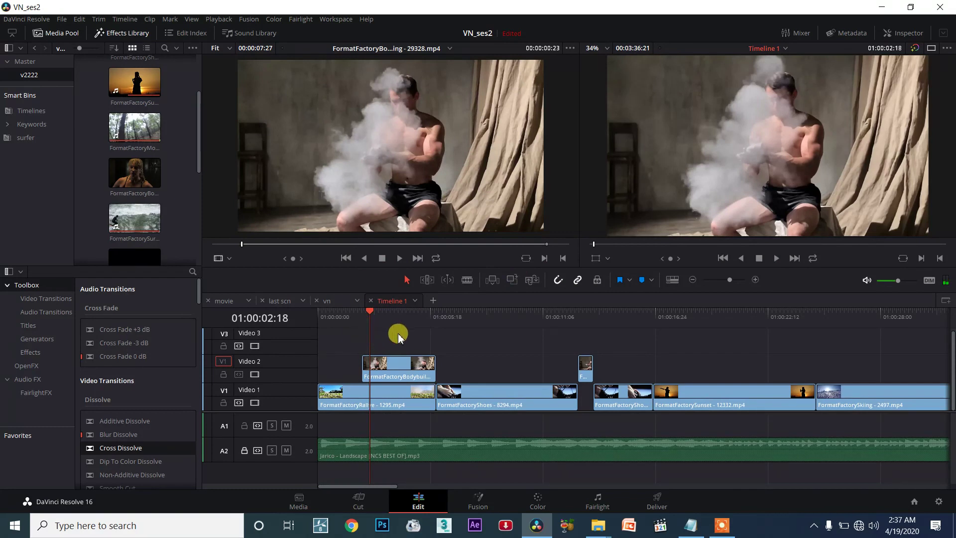
{"action": "left_click", "coordinate": [388, 365]}
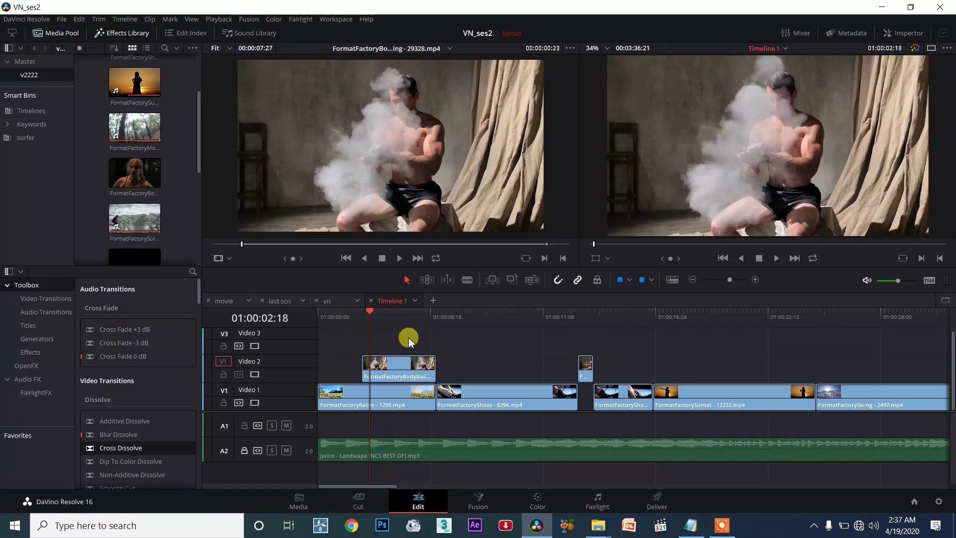
{"action": "left_click", "coordinate": [403, 368]}
{"action": "key", "text": "x"}
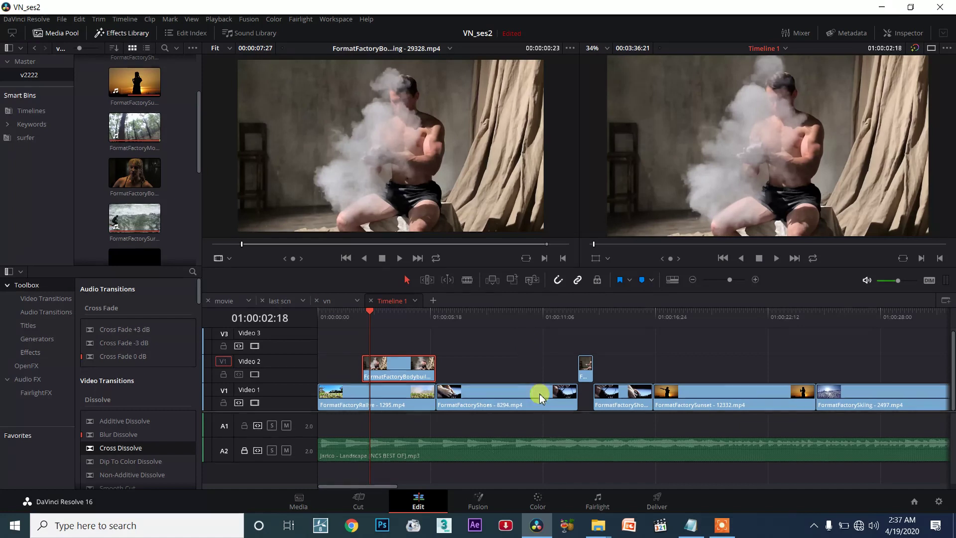
{"action": "left_click", "coordinate": [717, 523]}
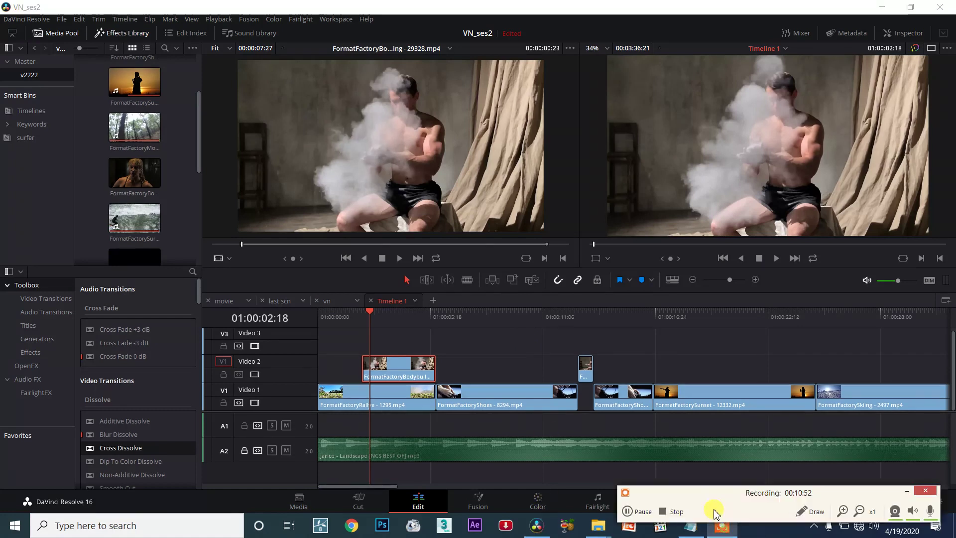